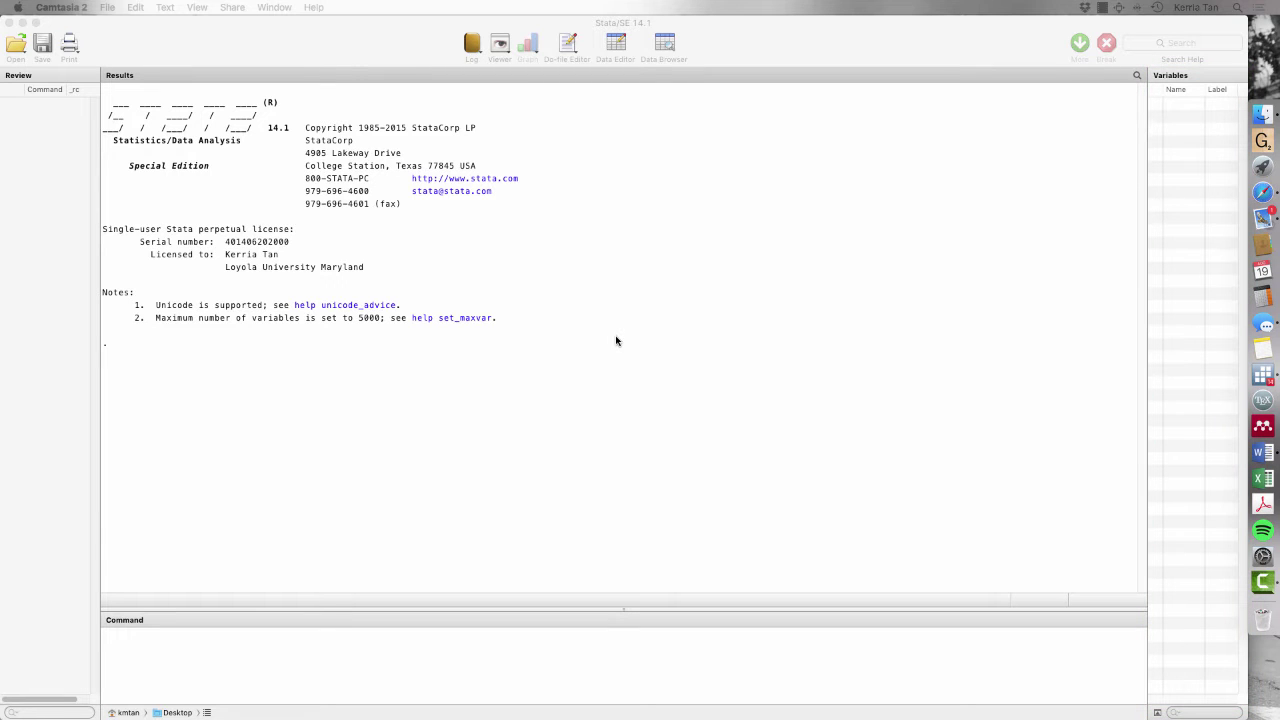
Step: Make the empty Stata/SE 14.1 window the active application
{"action": "left_click", "coordinate": [619, 405]}
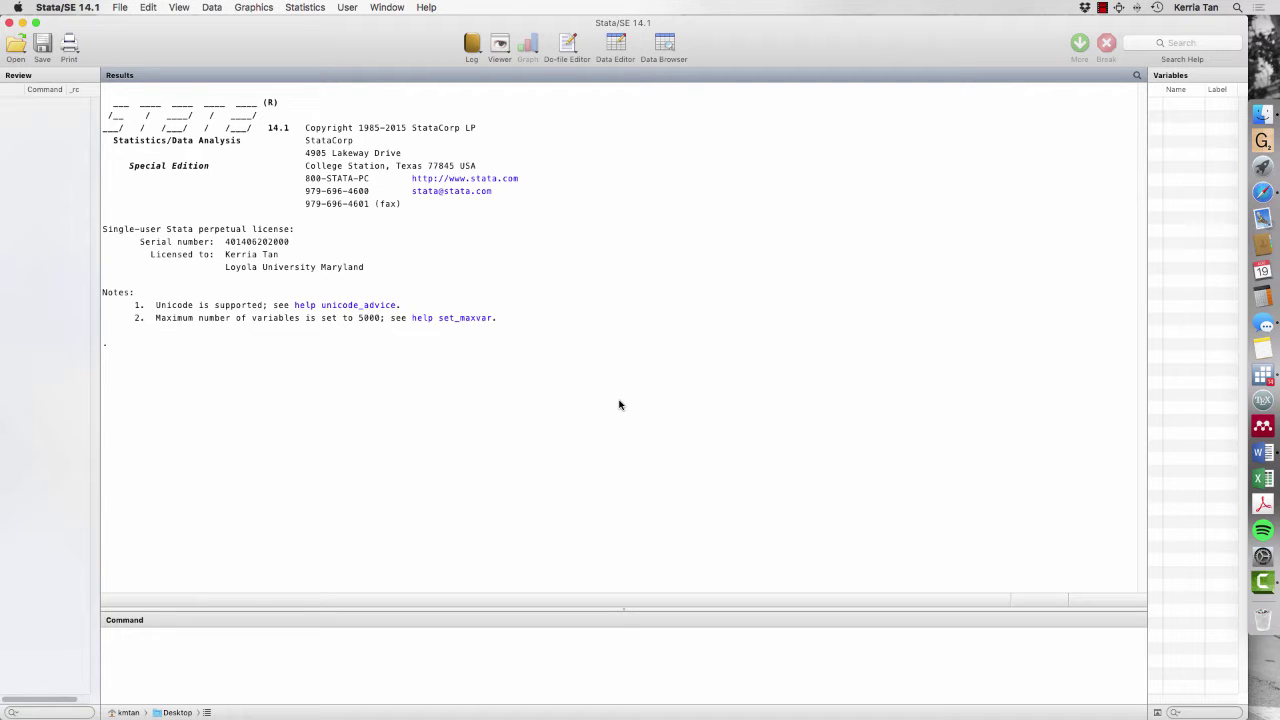
Step: Begin a SMCL log named MLBSalaries2015 saved on the Desktop
{"action": "left_click", "coordinate": [473, 48]}
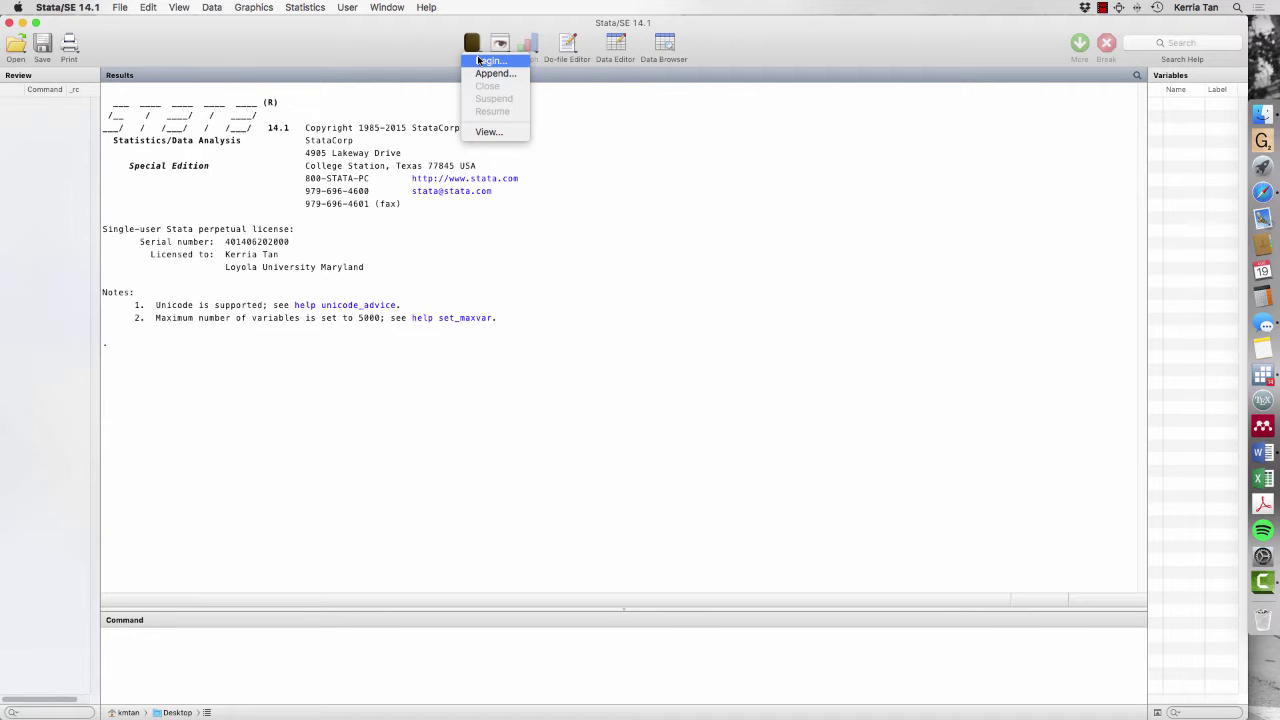
{"action": "left_click", "coordinate": [479, 61]}
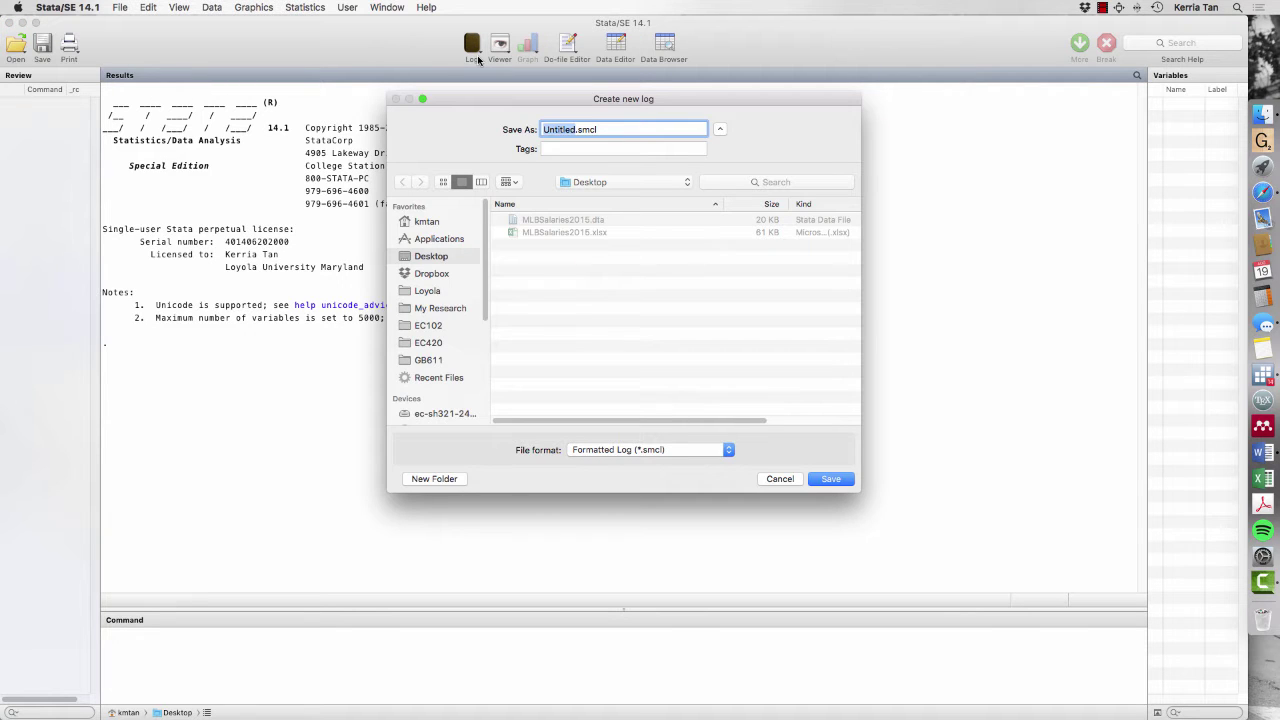
{"action": "type", "text": "MLB"}
{"action": "type", "text": "Salaries"}
{"action": "type", "text": "2015"}
{"action": "left_click", "coordinate": [826, 481]}
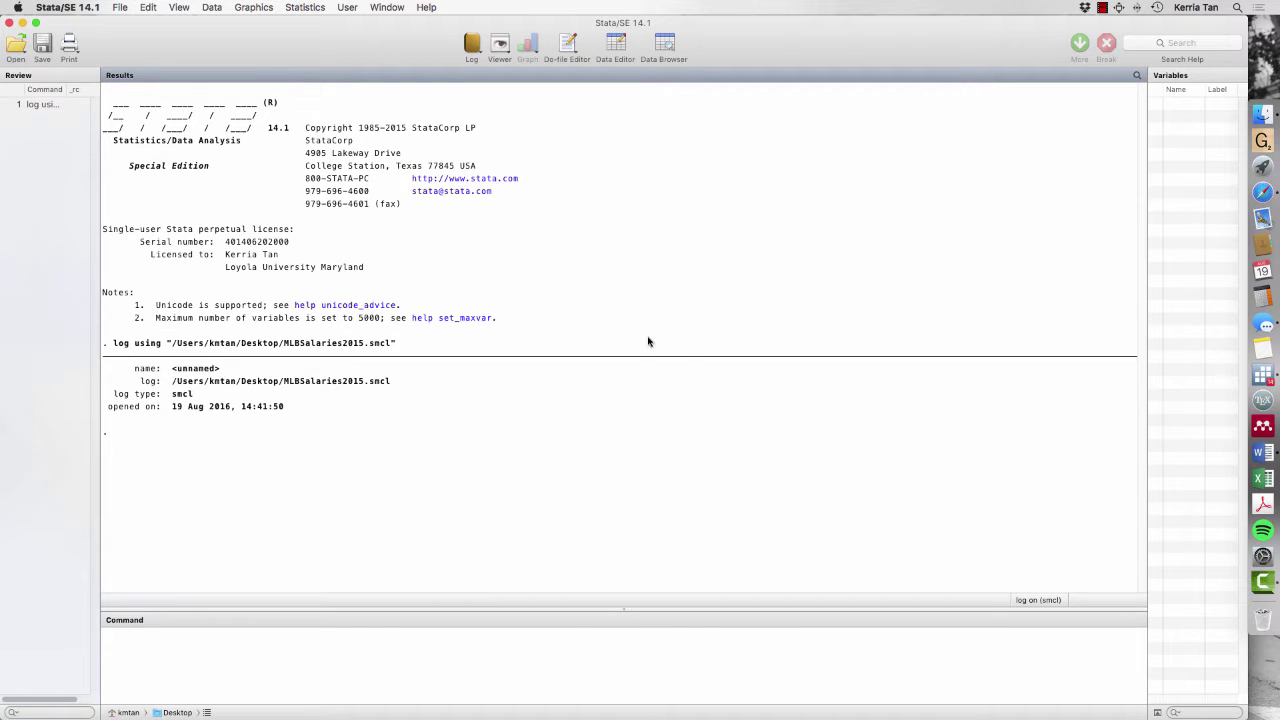
Step: Load the MLBSalaries2015.dta dataset from the Desktop
{"action": "left_click", "coordinate": [16, 46]}
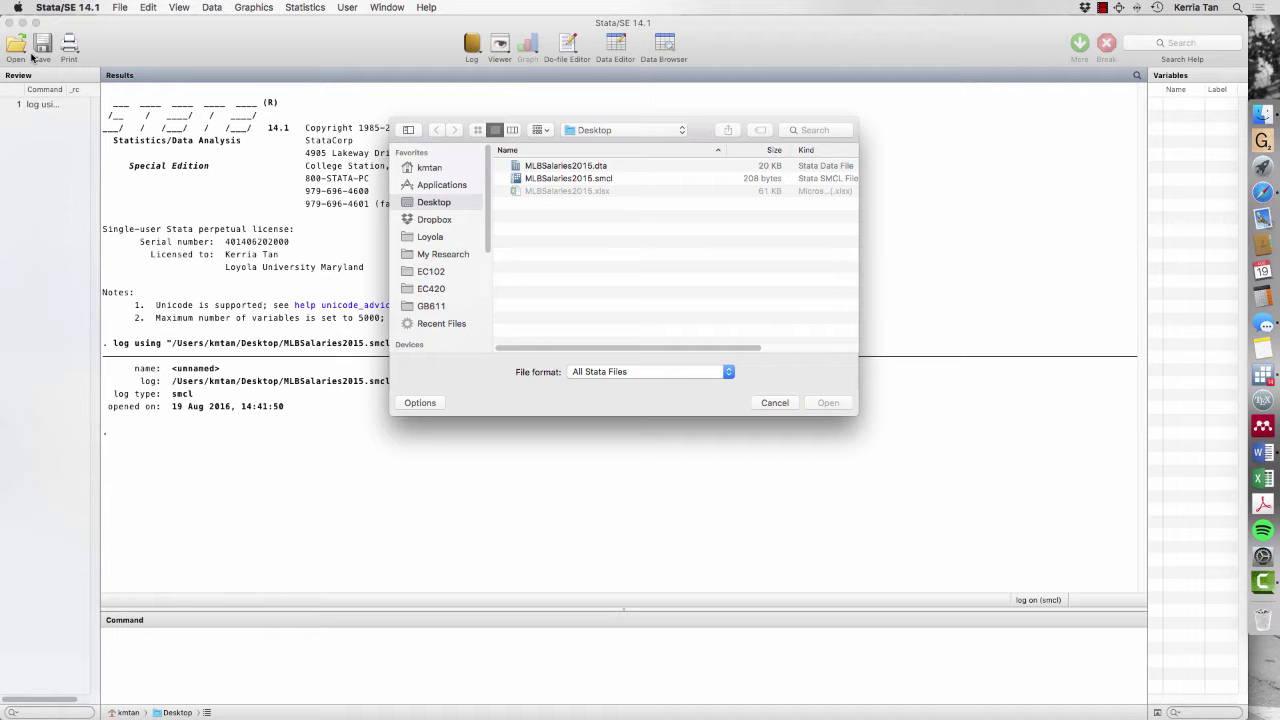
{"action": "left_click", "coordinate": [568, 166]}
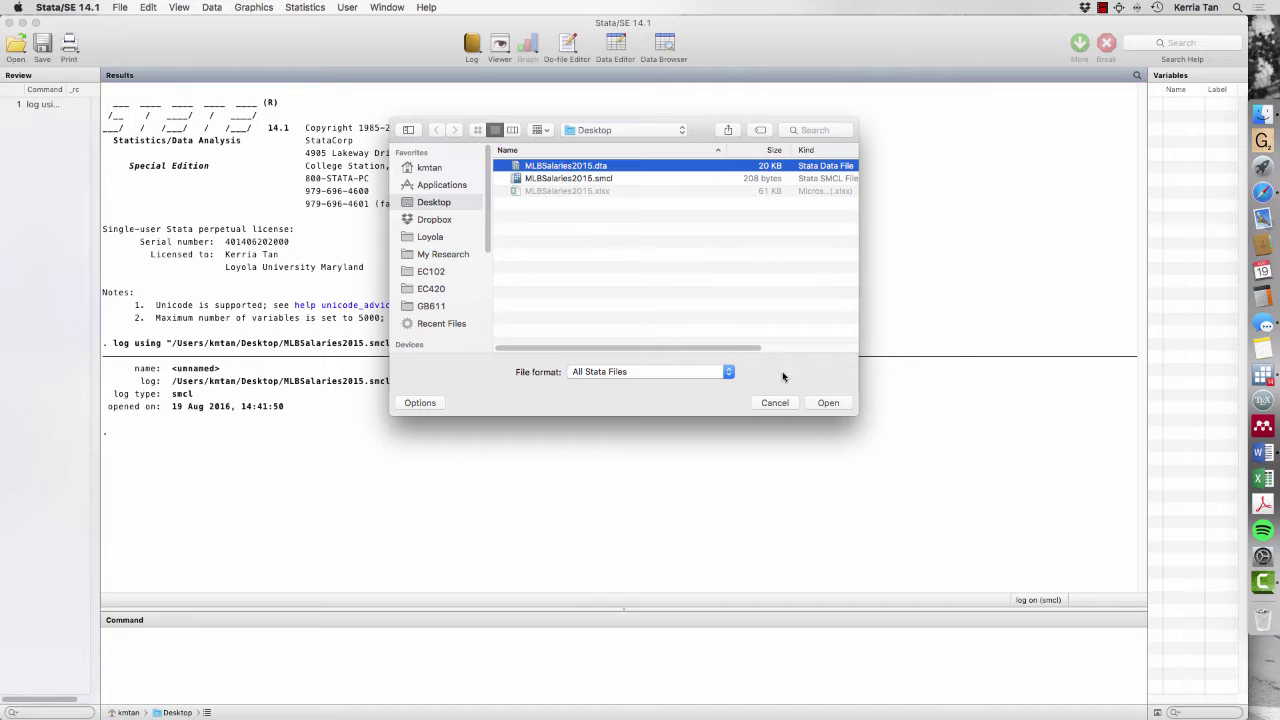
{"action": "left_click", "coordinate": [829, 403]}
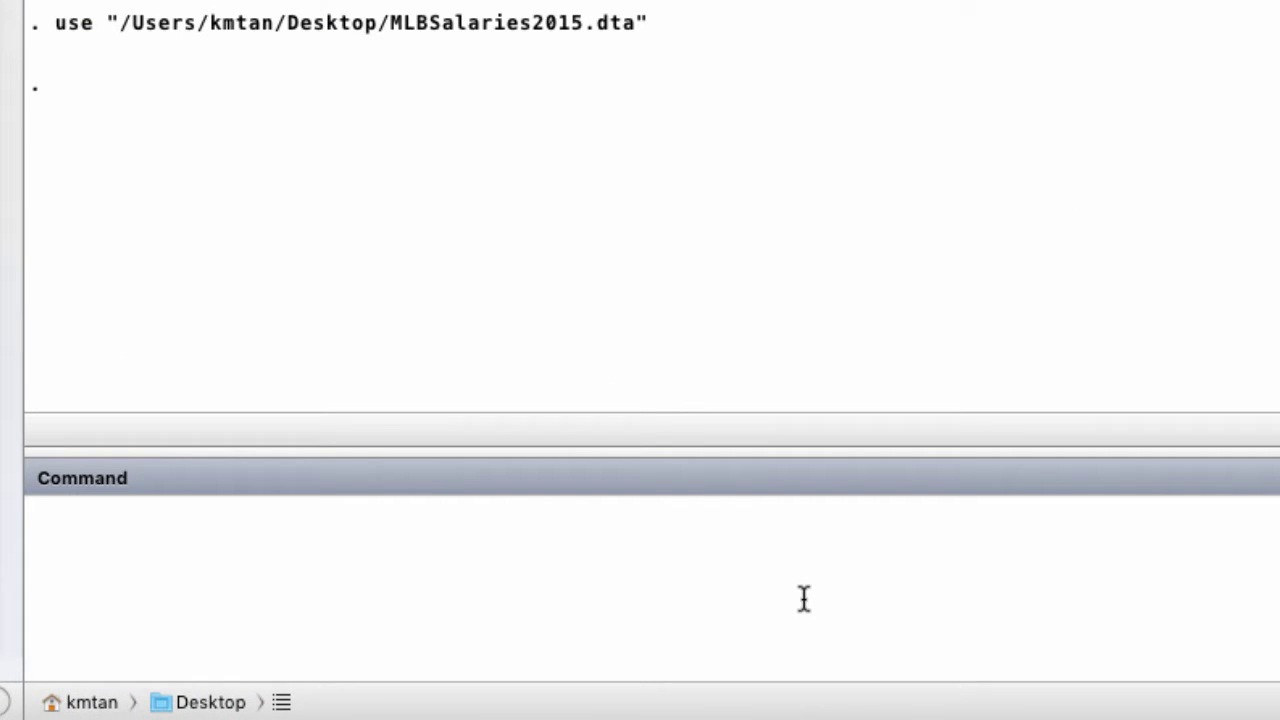
Step: Run clear so no data remains in memory
{"action": "type", "text": "clear"}
{"action": "key", "text": "Return"}
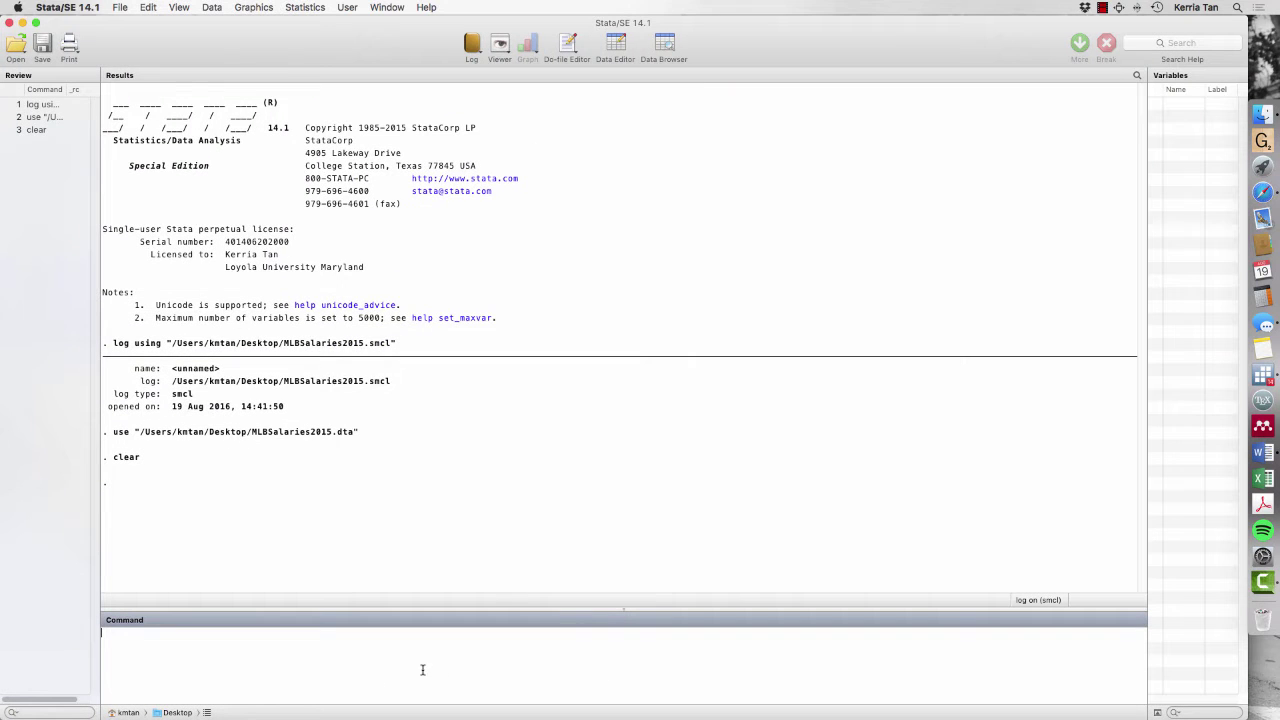
{"action": "key", "text": "Return"}
Step: Import MLBSalaries2015.xlsx's Data sheet, using the first row as variable names
{"action": "left_click", "coordinate": [120, 9]}
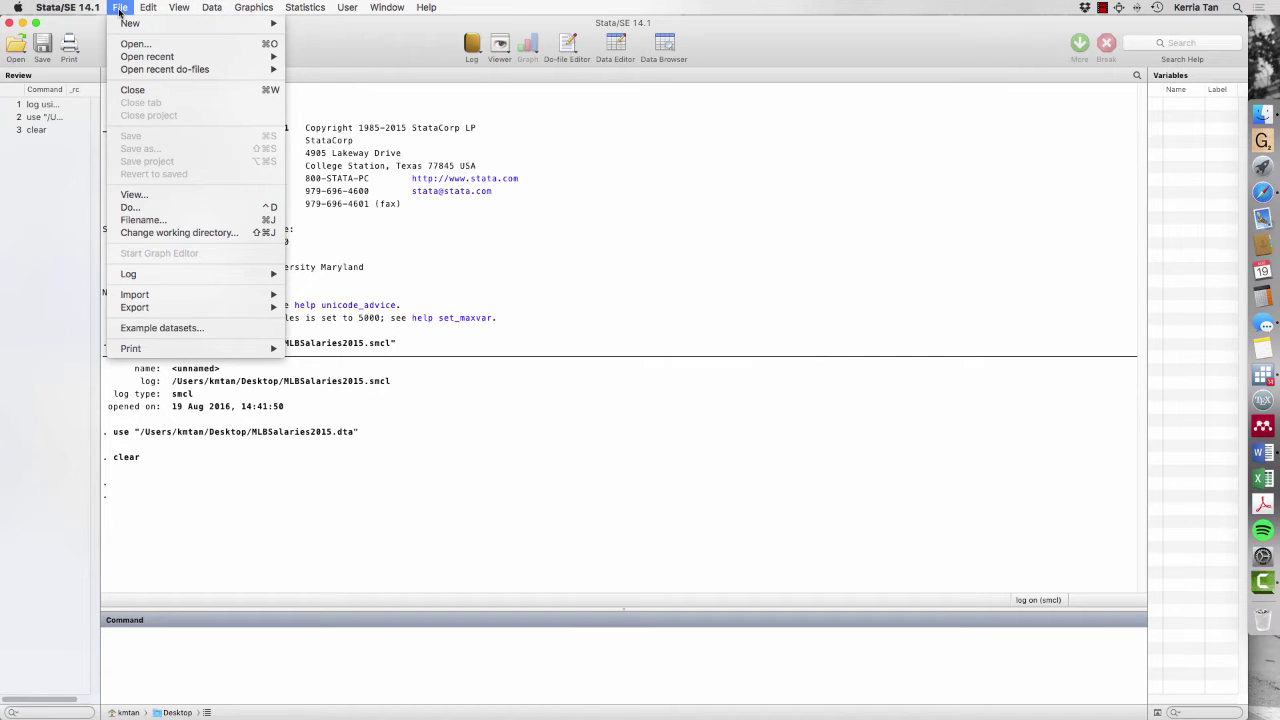
{"action": "mouse_move", "coordinate": [135, 295]}
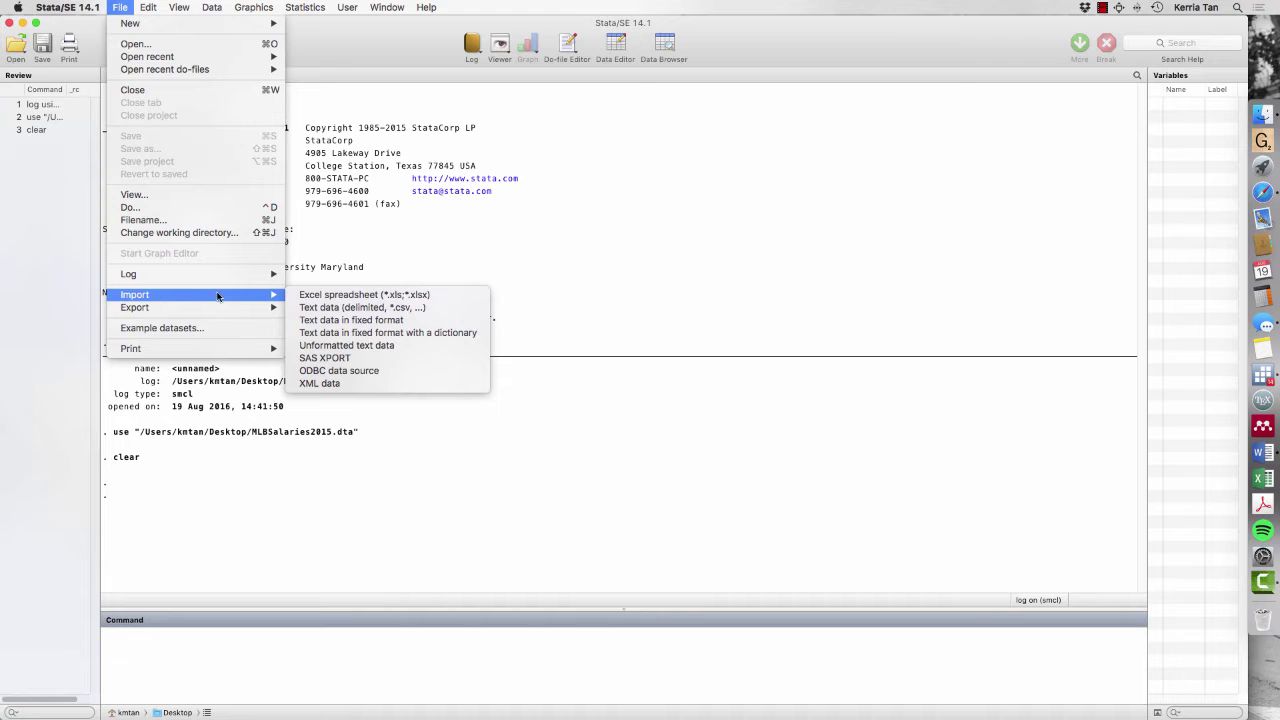
{"action": "left_click", "coordinate": [336, 299]}
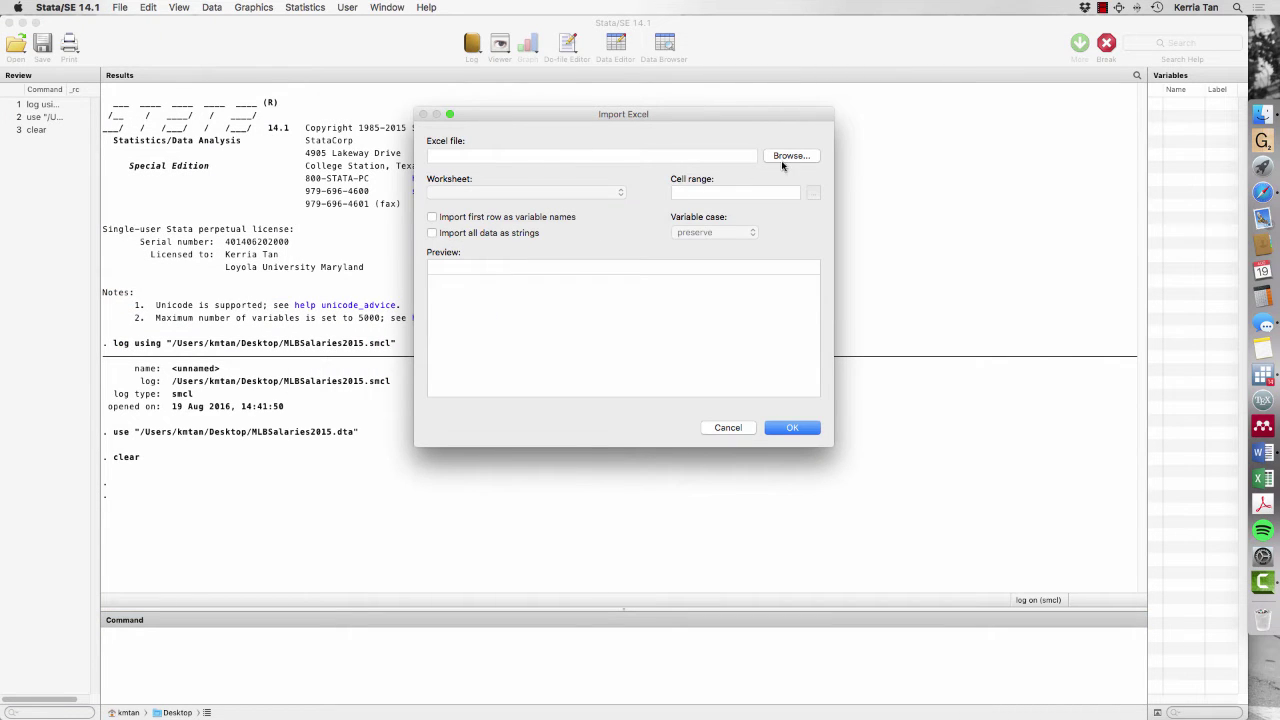
{"action": "left_click", "coordinate": [785, 162]}
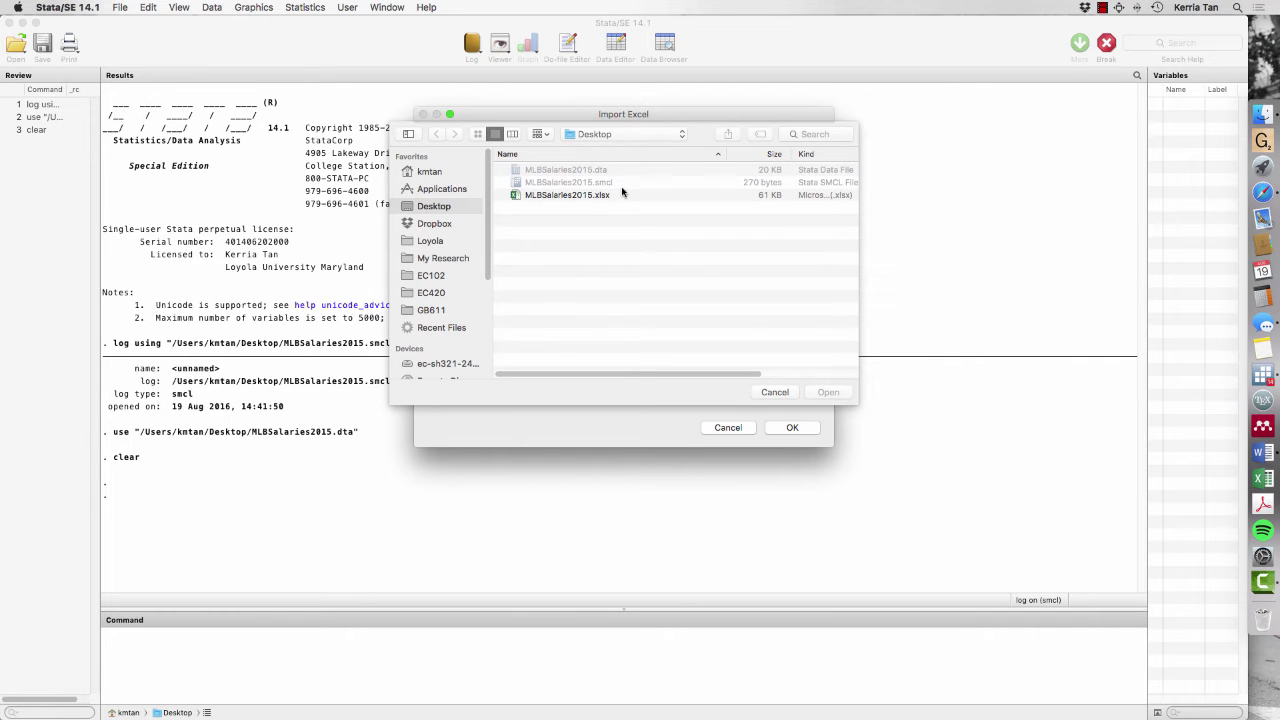
{"action": "left_click", "coordinate": [565, 197]}
{"action": "left_click", "coordinate": [820, 393]}
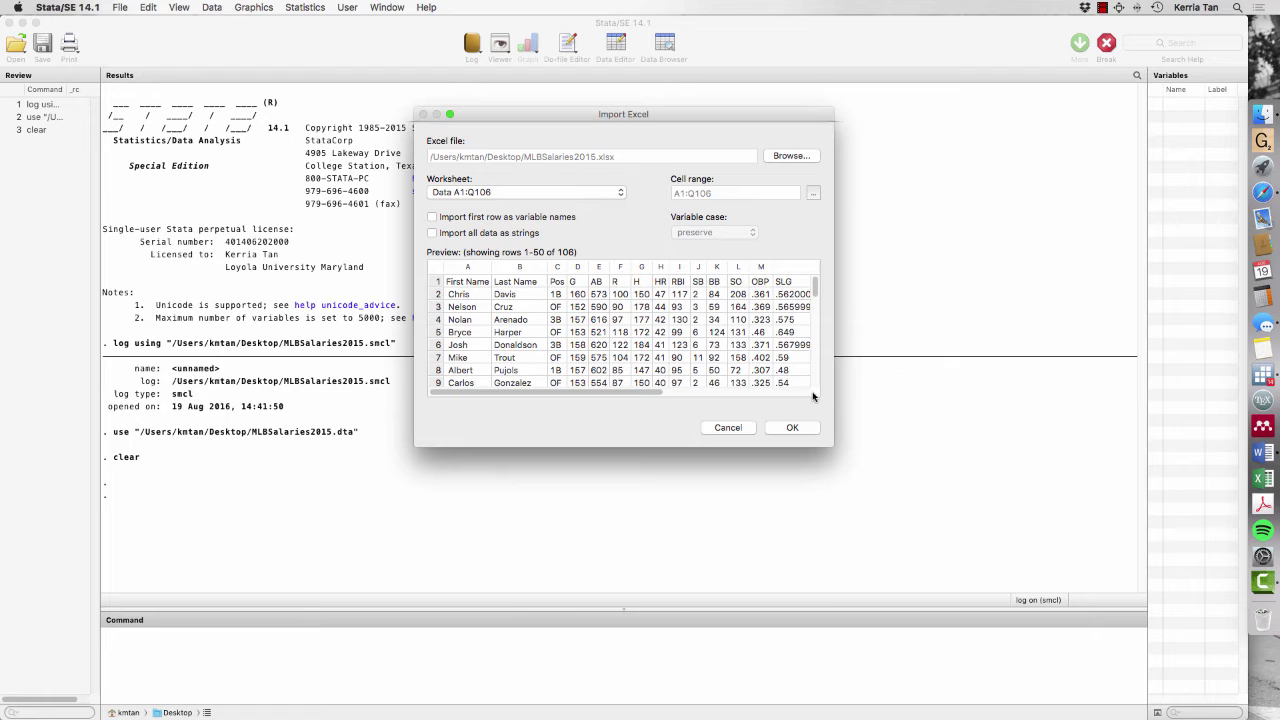
{"action": "left_click", "coordinate": [432, 217]}
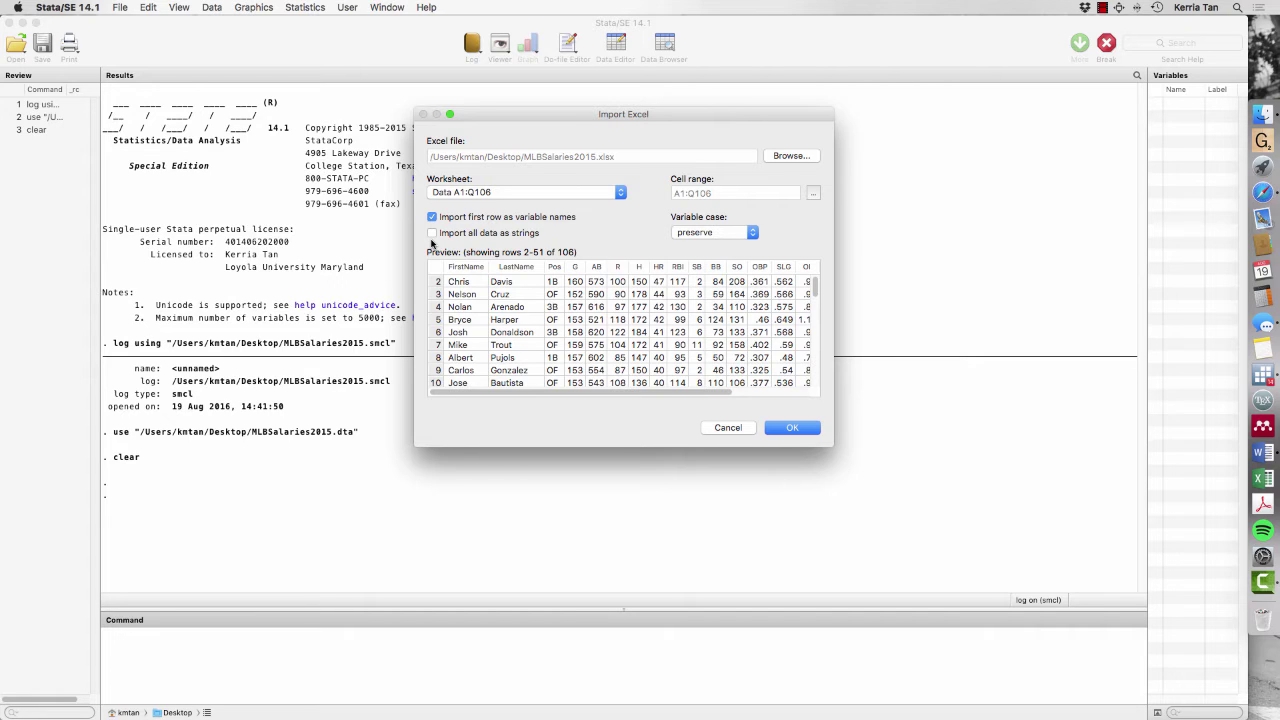
{"action": "left_click", "coordinate": [812, 428]}
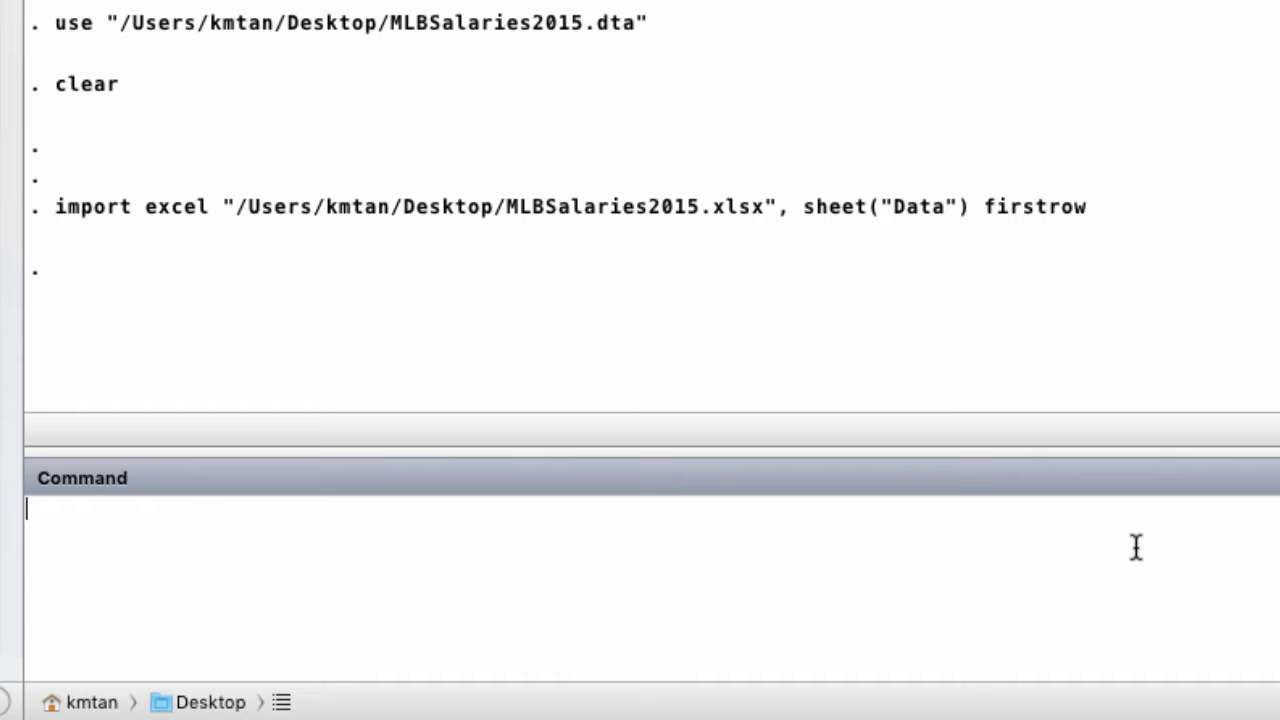
Step: Run describe and des to show the 17 variables across 105 observations
{"action": "type", "text": "desc"}
{"action": "type", "text": "ribe"}
{"action": "key", "text": "Return"}
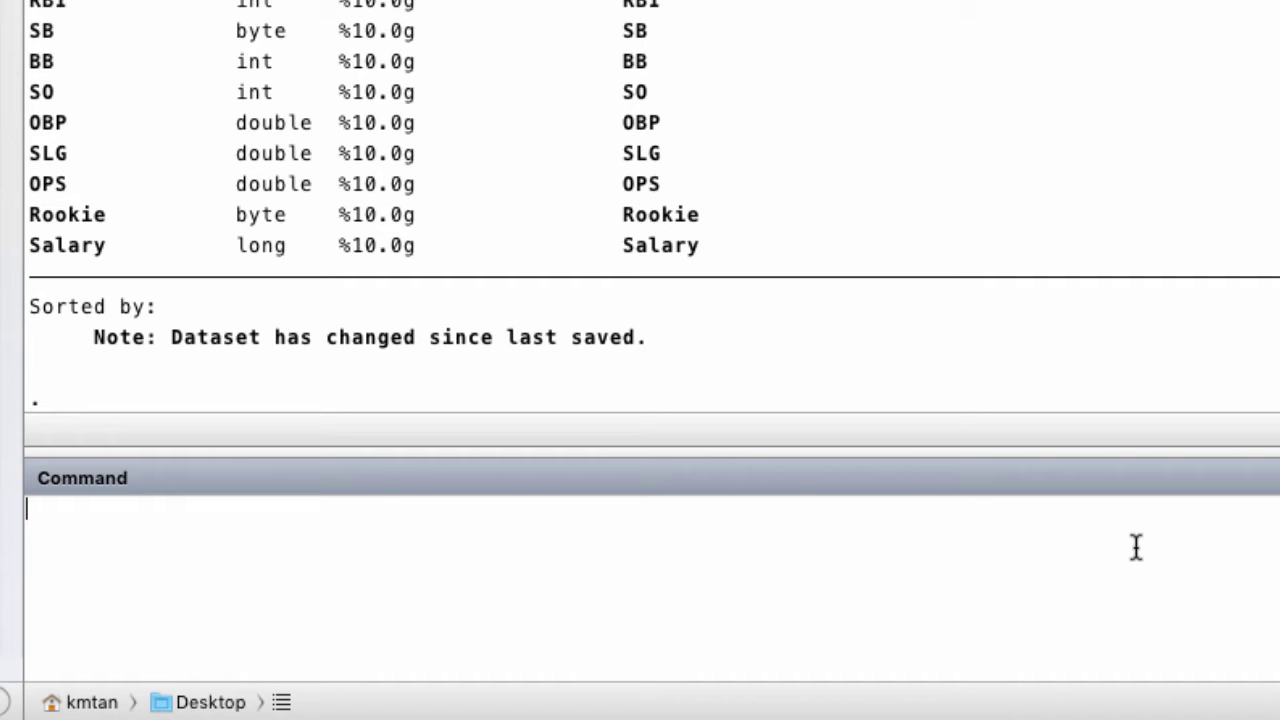
{"action": "type", "text": "des"}
{"action": "key", "text": "Return"}
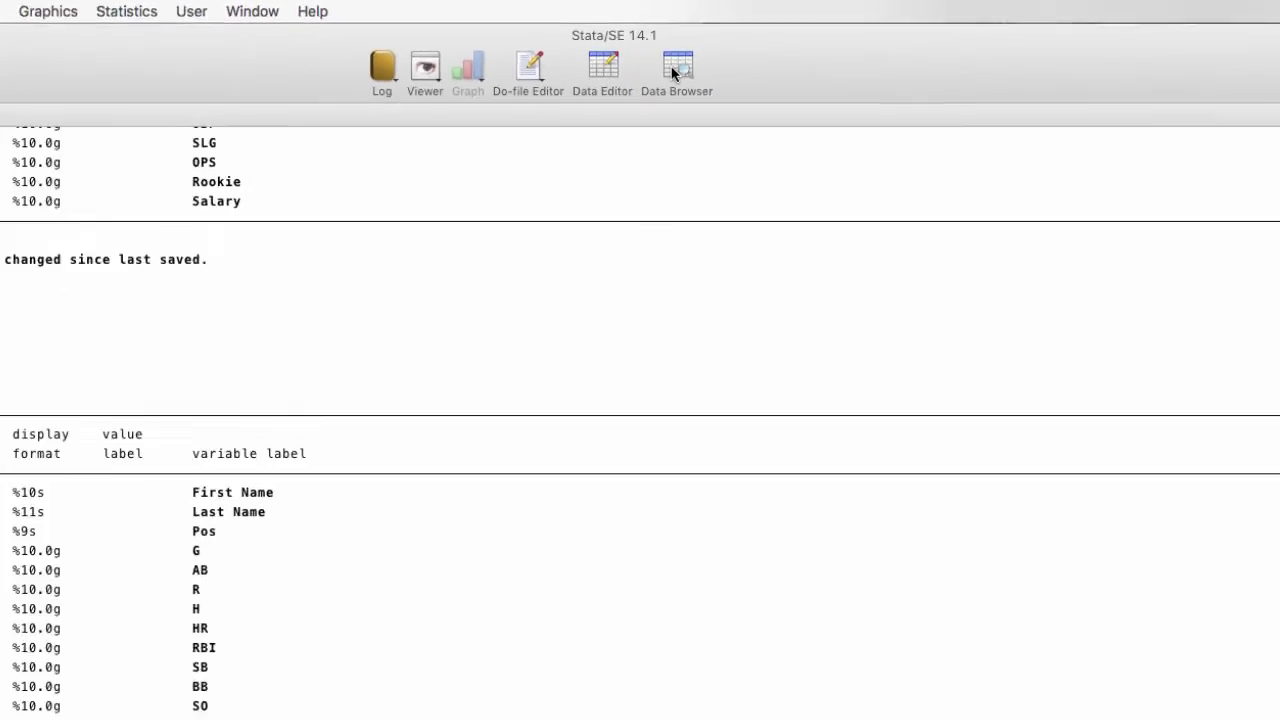
{"action": "left_click", "coordinate": [673, 70]}
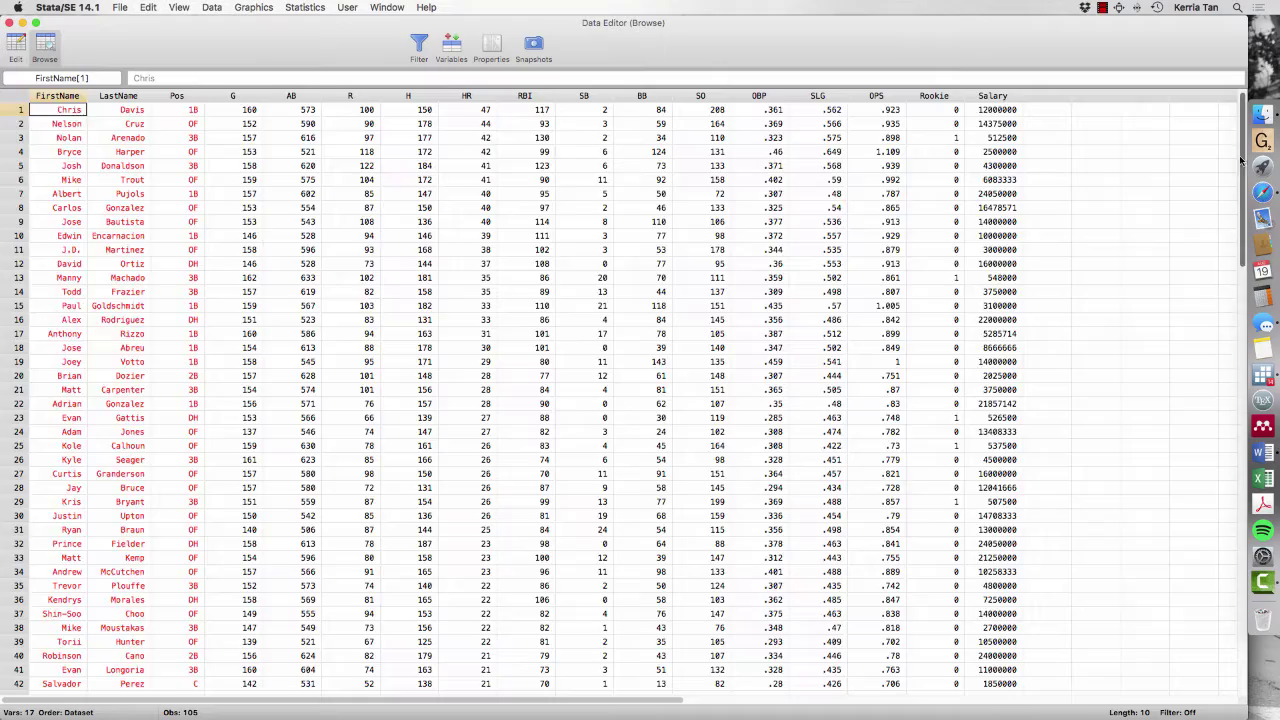
{"action": "left_click_drag", "start_coordinate": [1241, 160], "coordinate": [1230, 437]}
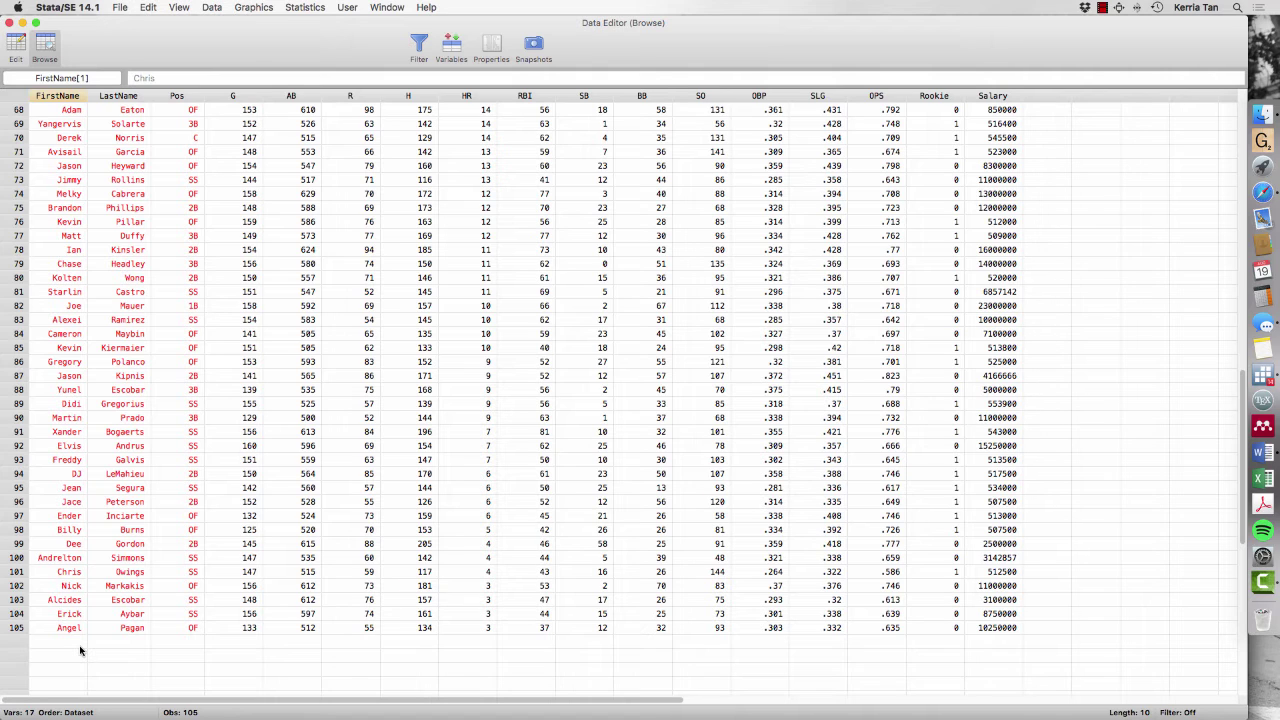
{"action": "left_click", "coordinate": [10, 22]}
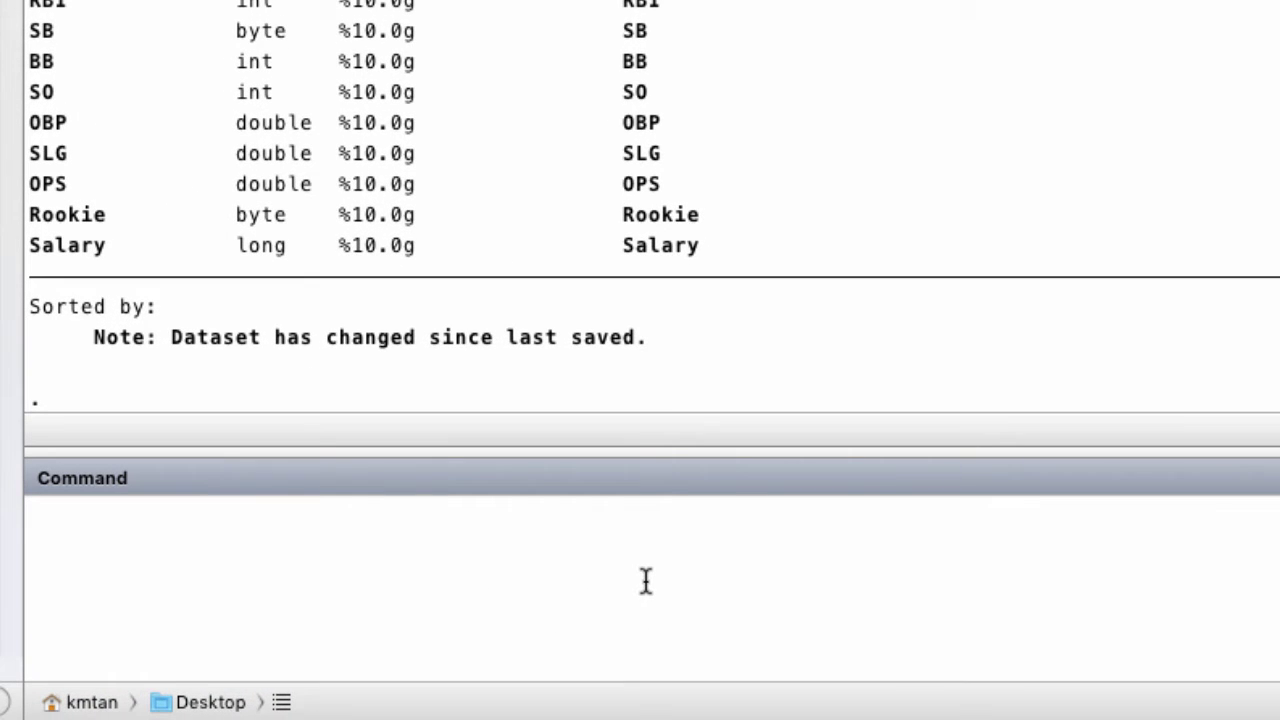
Step: Run sum to show statistics for all 105 players, including Salary
{"action": "type", "text": "sum"}
{"action": "key", "text": "Return"}
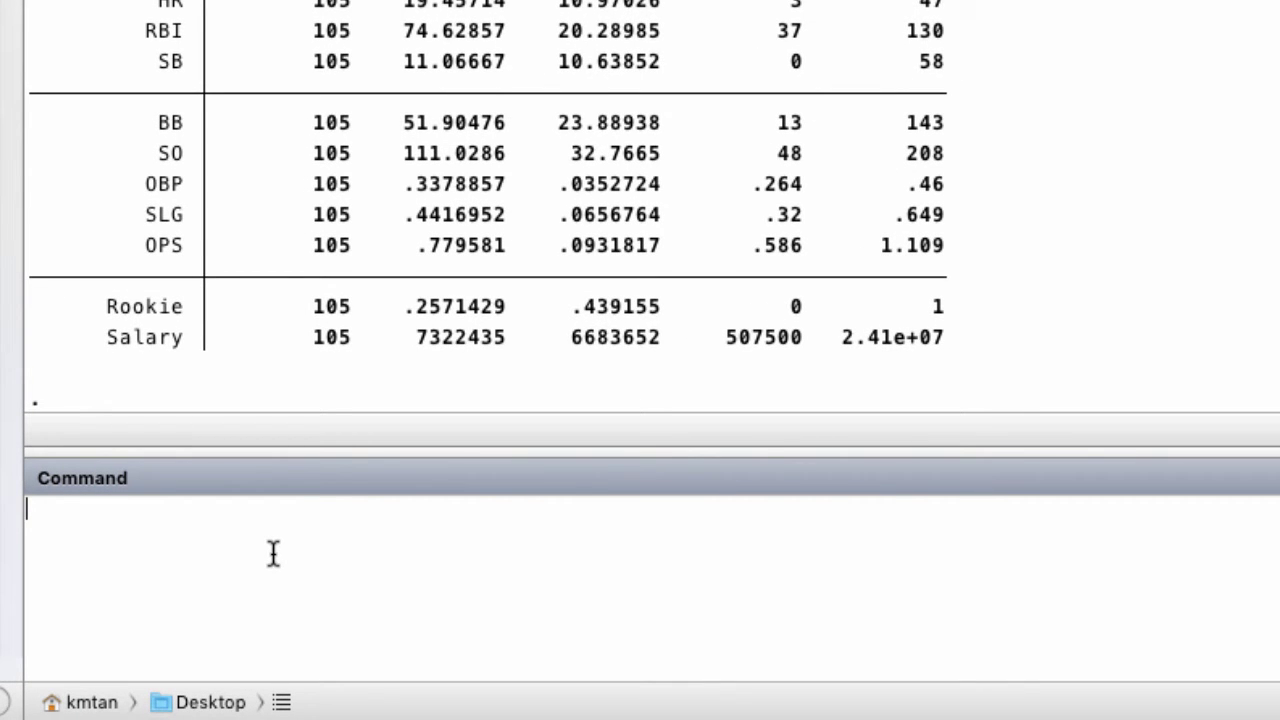
Step: Run gen AVG = H/AB to compute each player's batting average
{"action": "type", "text": "g"}
{"action": "type", "text": "en AVG "}
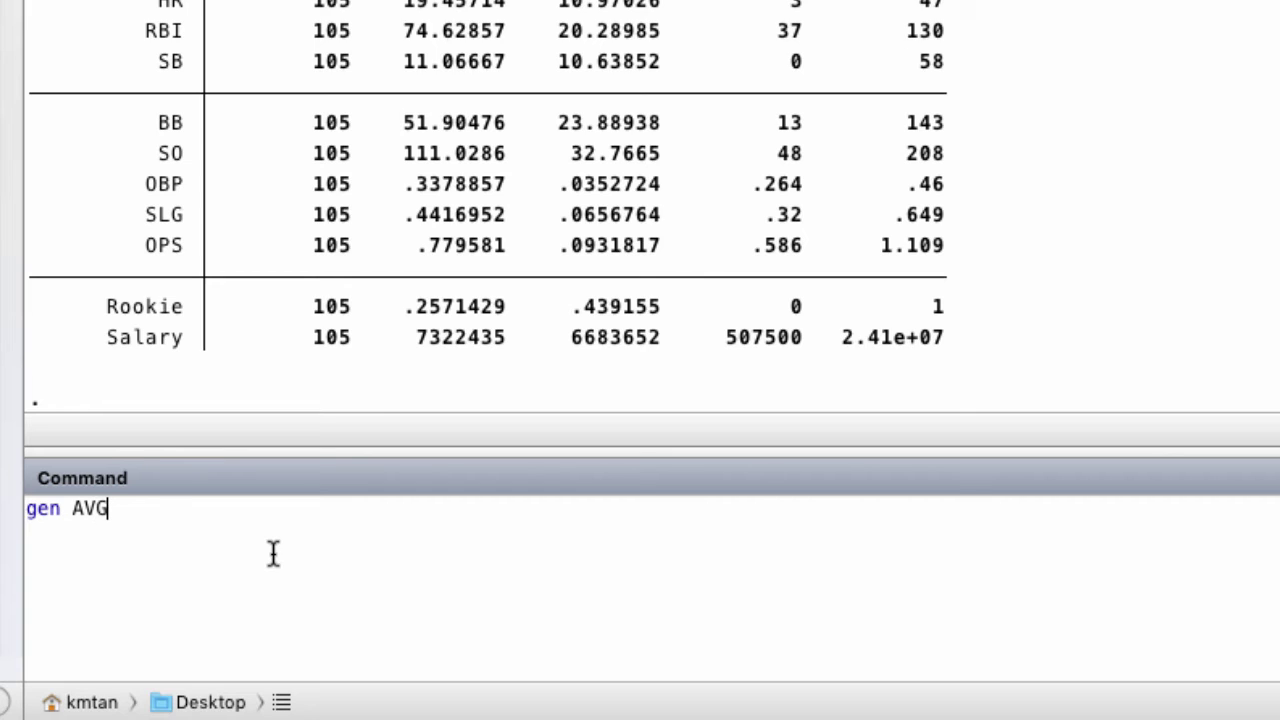
{"action": "type", "text": "= H"}
{"action": "type", "text": "/AB"}
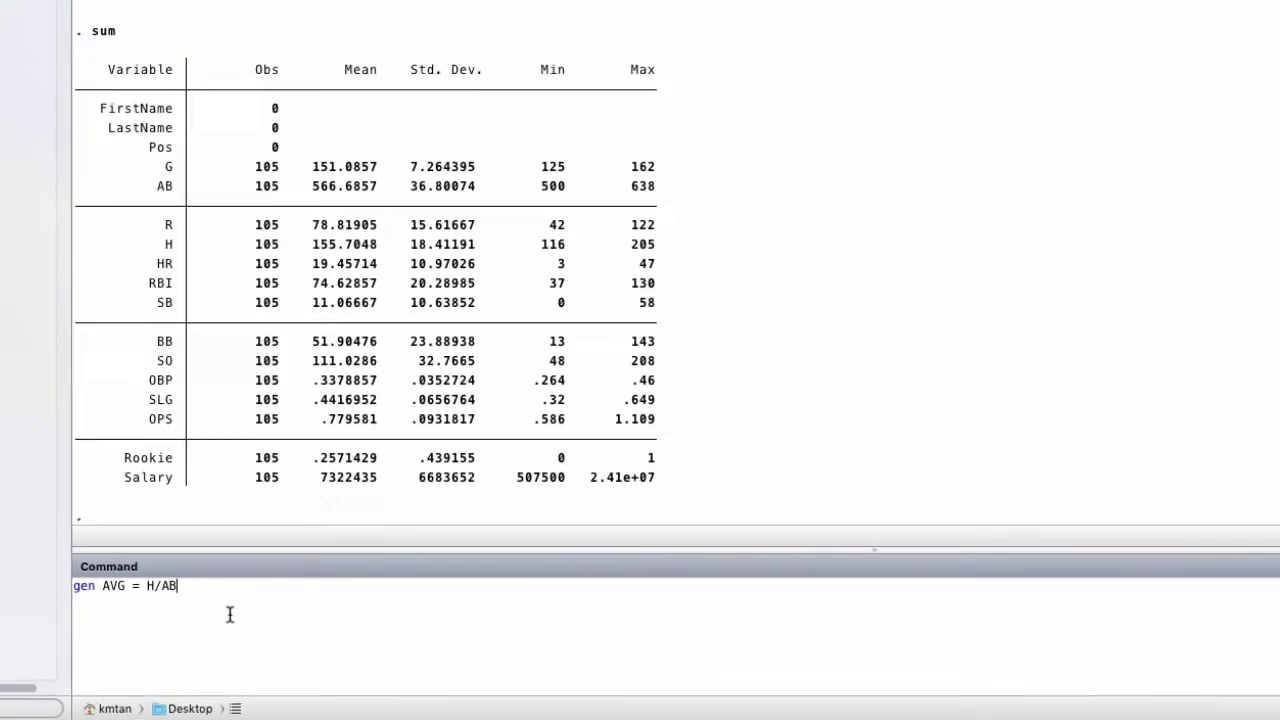
{"action": "key", "text": "Return"}
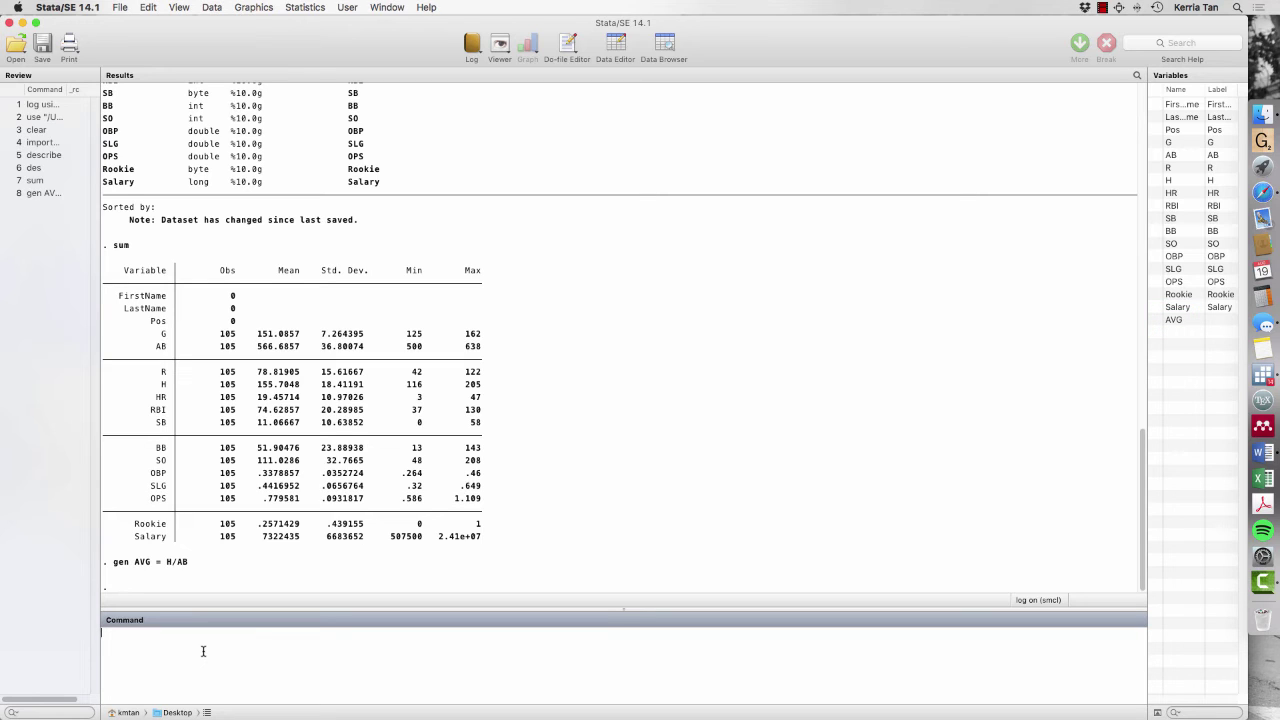
Step: Run sum, then sum AVG, showing a mean near .274 ranging .224 to .333
{"action": "type", "text": "sum"}
{"action": "key", "text": "Return"}
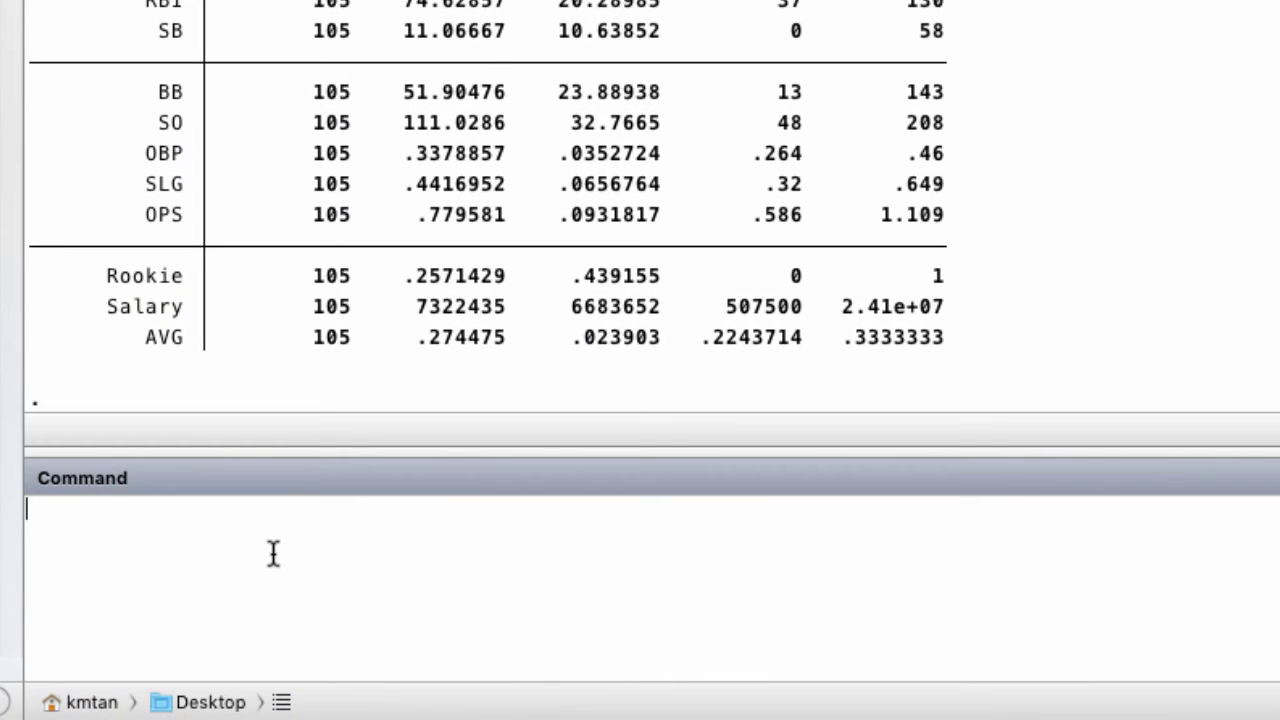
{"action": "type", "text": "s"}
{"action": "type", "text": "um AV"}
{"action": "type", "text": "G"}
{"action": "key", "text": "Return"}
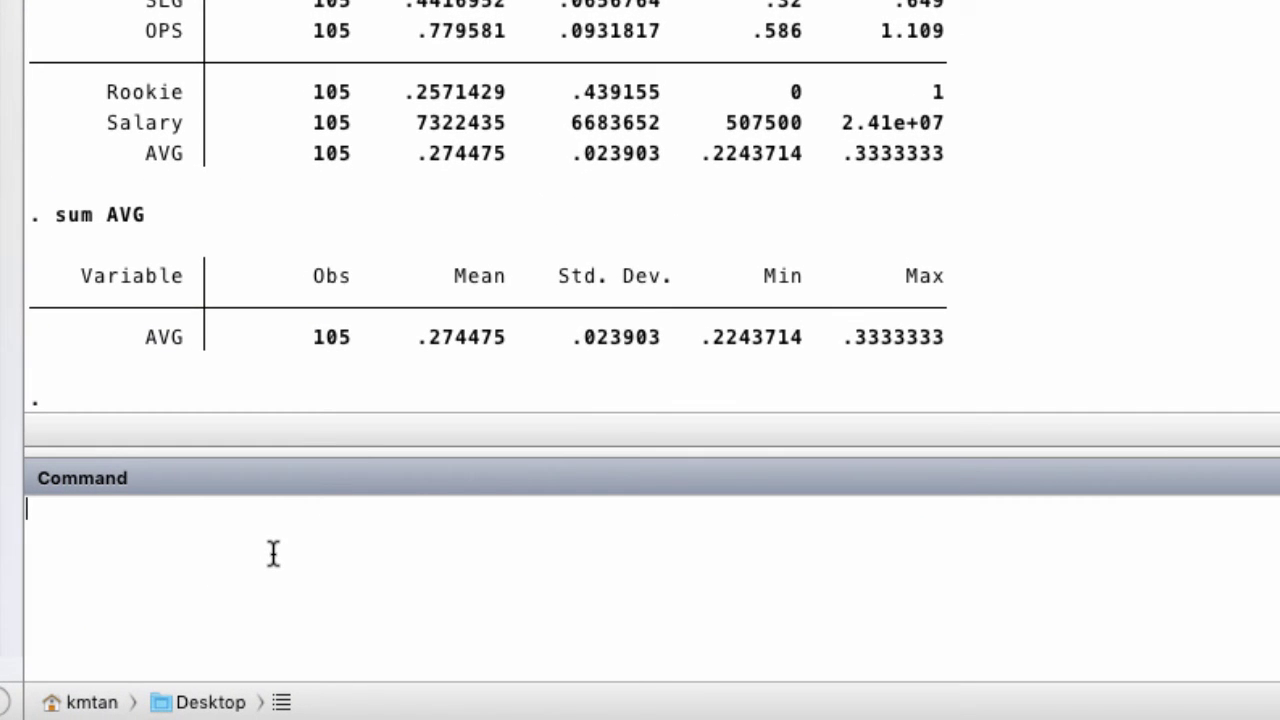
{"action": "type", "text": "help gen"}
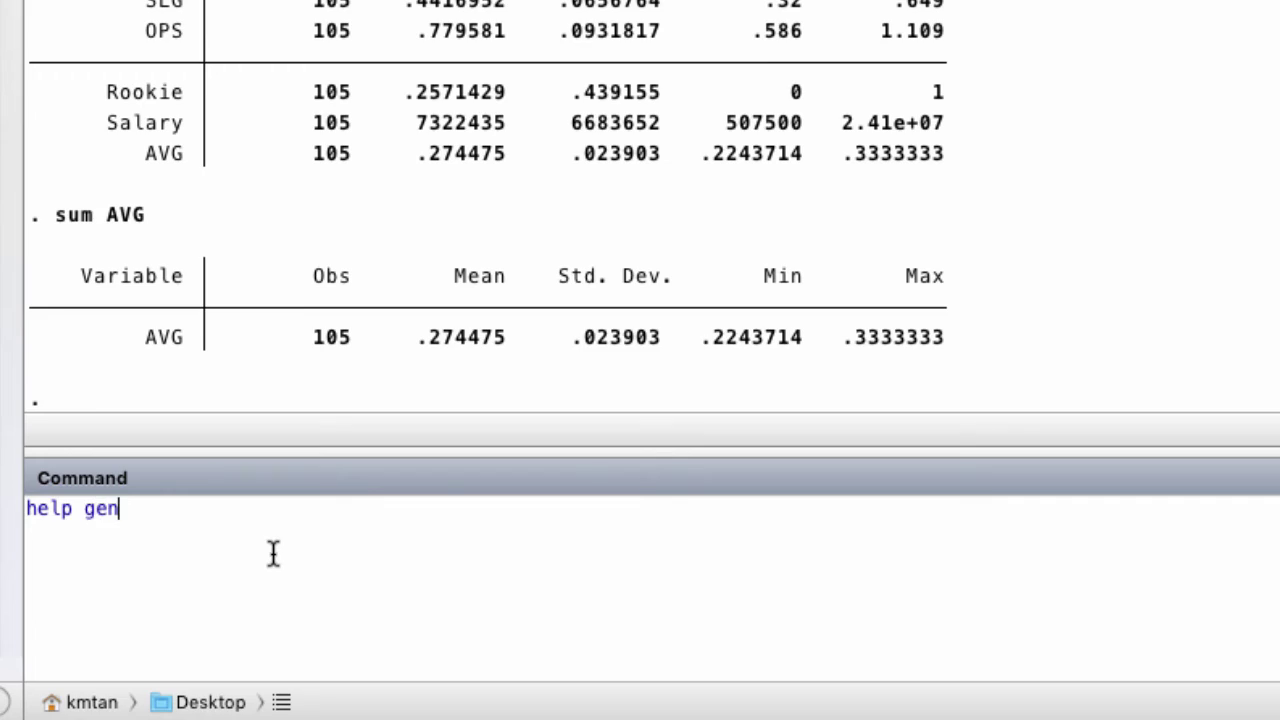
{"action": "key", "text": "Return"}
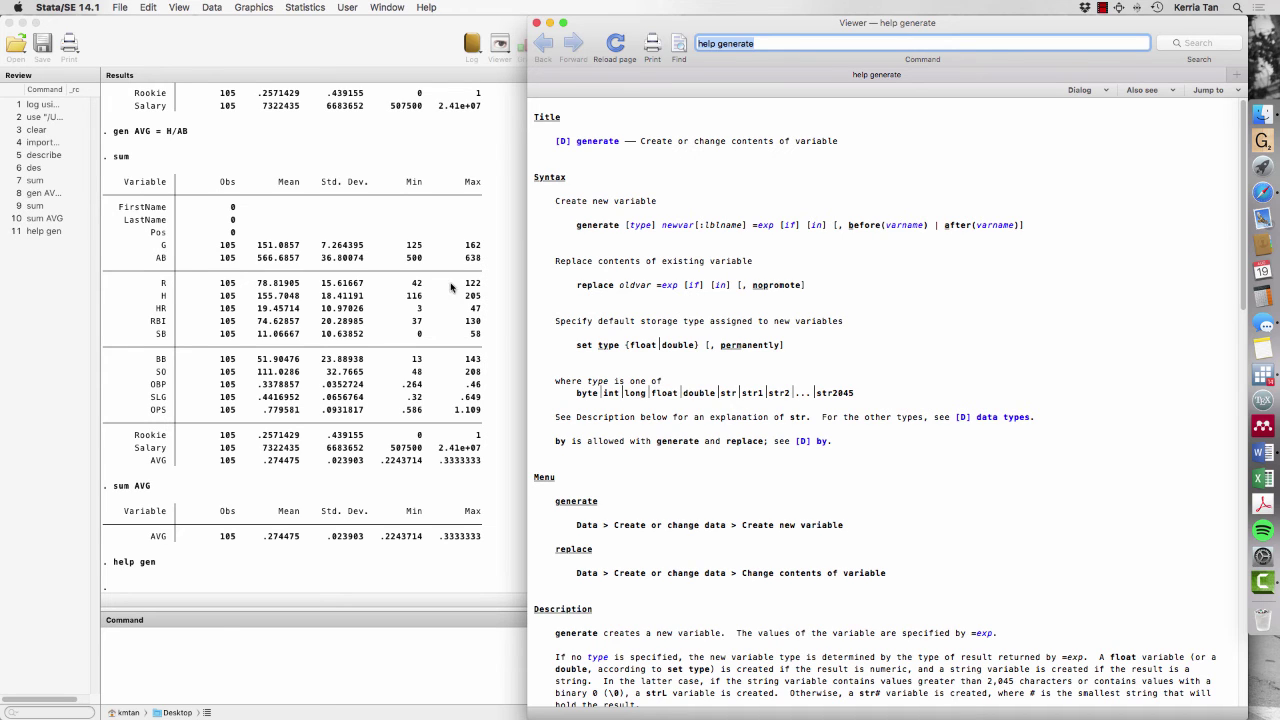
{"action": "left_click", "coordinate": [536, 22]}
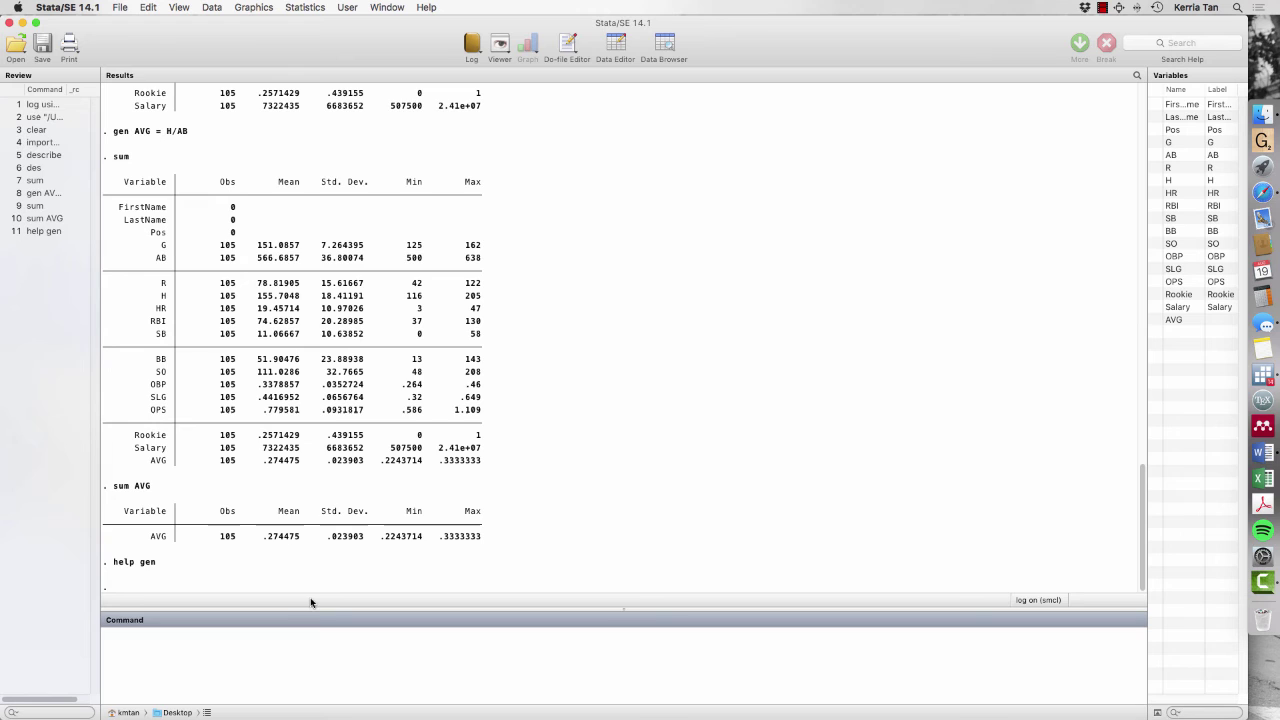
Step: Save the data including AVG over MLBSalaries2015.dta, confirming the replacement
{"action": "left_click", "coordinate": [43, 51]}
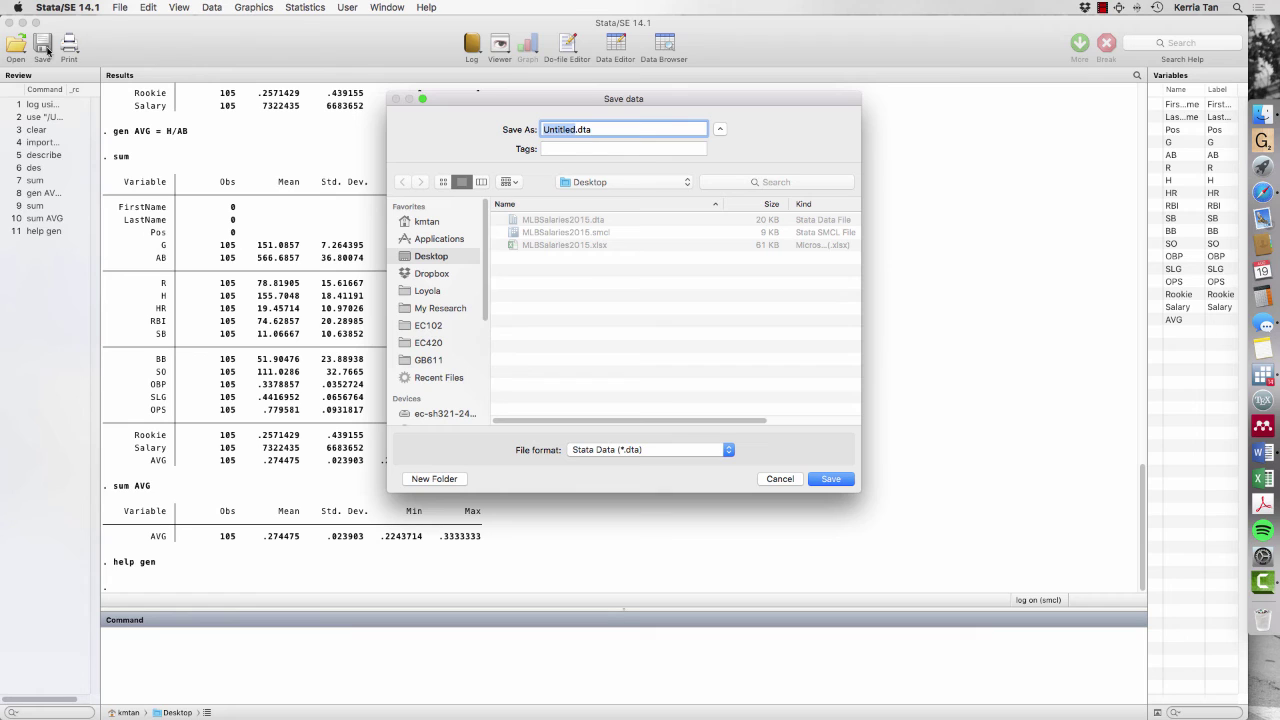
{"action": "left_click", "coordinate": [539, 221]}
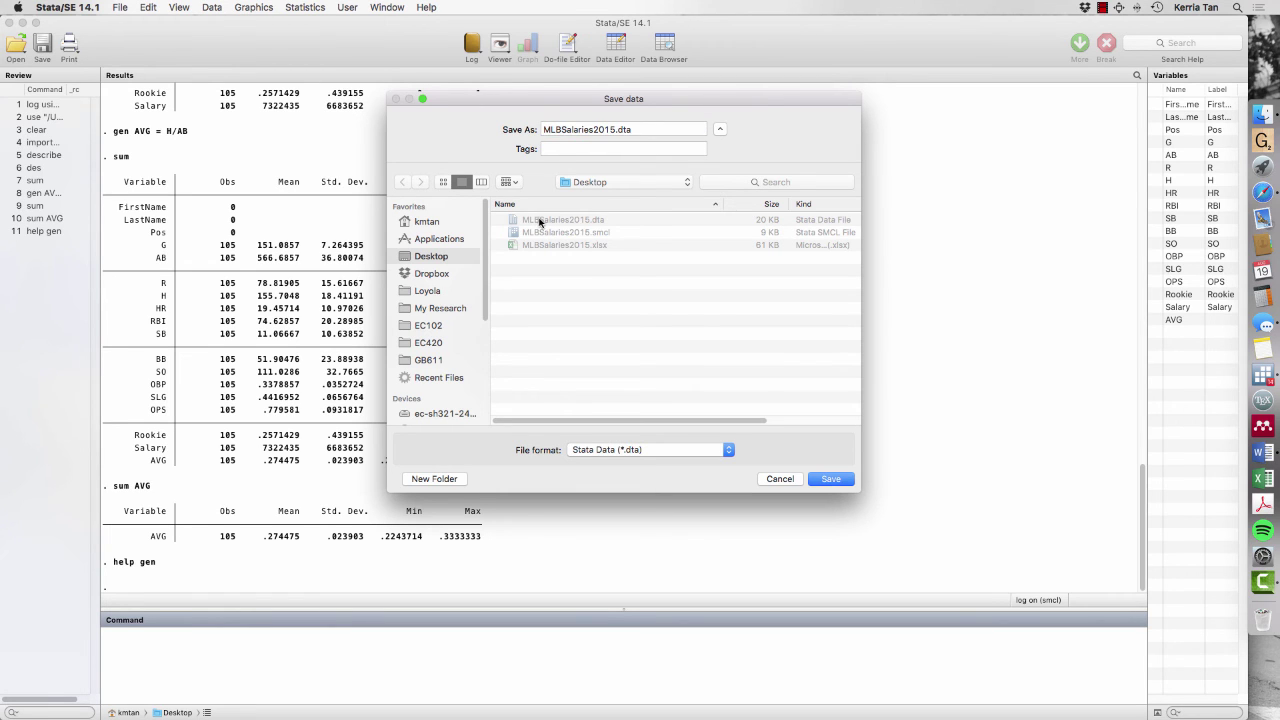
{"action": "left_click", "coordinate": [829, 479]}
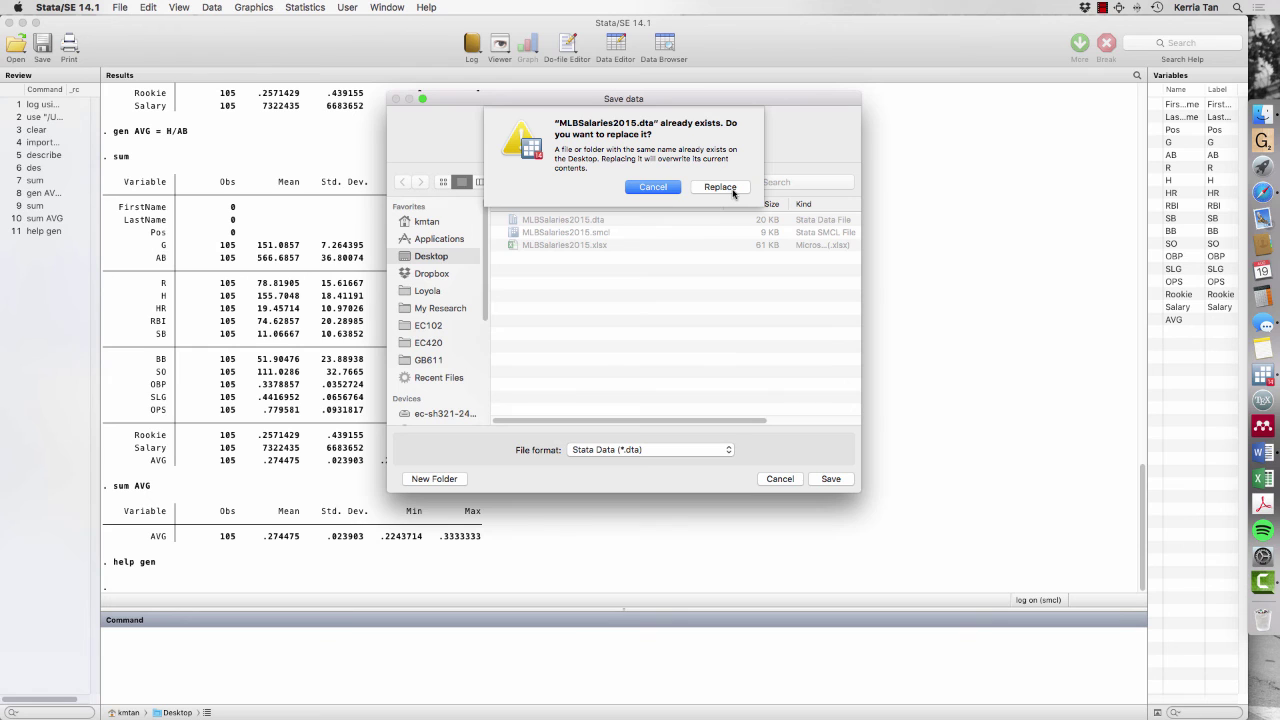
{"action": "left_click", "coordinate": [720, 187]}
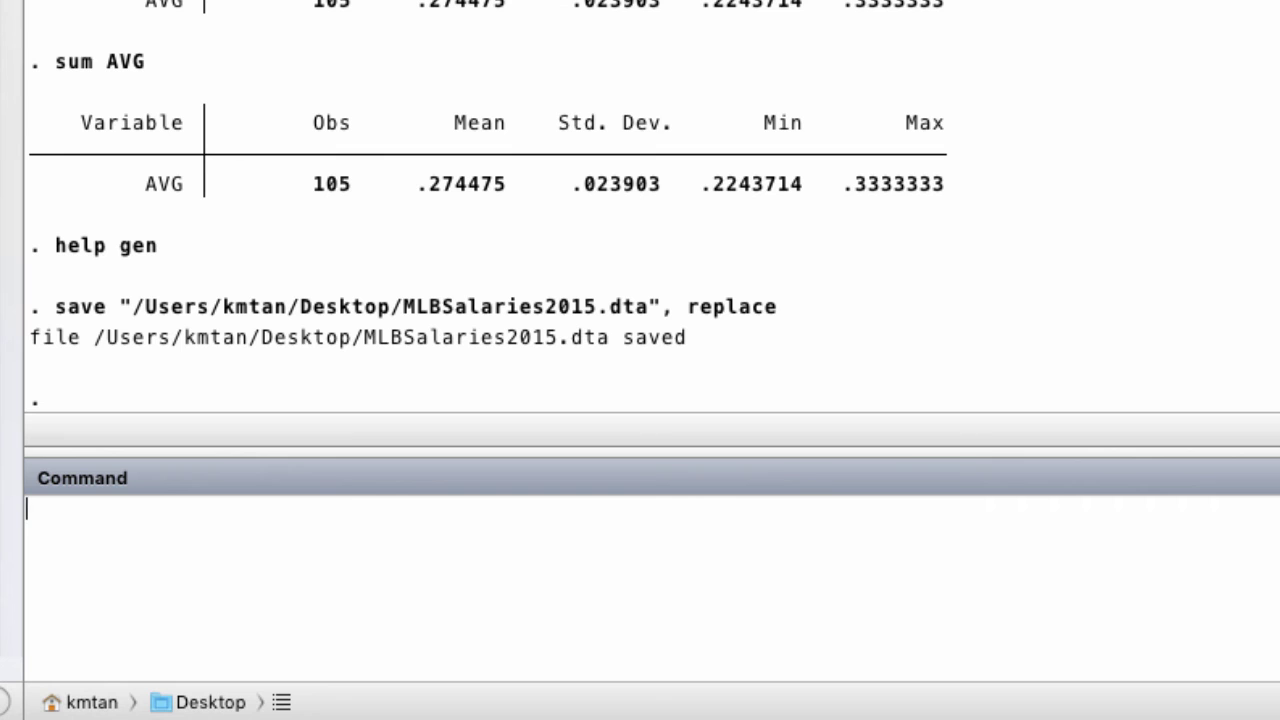
Step: Run log close to stop recording to MLBSalaries2015.smcl
{"action": "type", "text": "log close"}
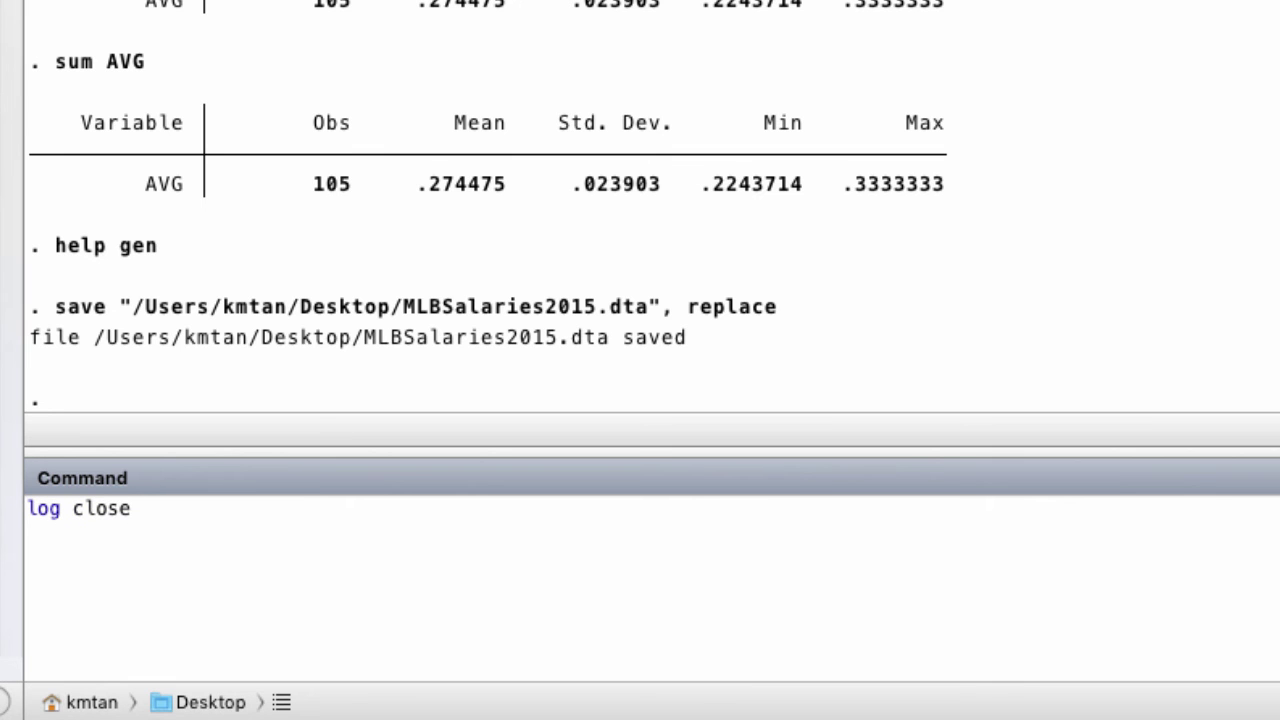
{"action": "key", "text": "Return"}
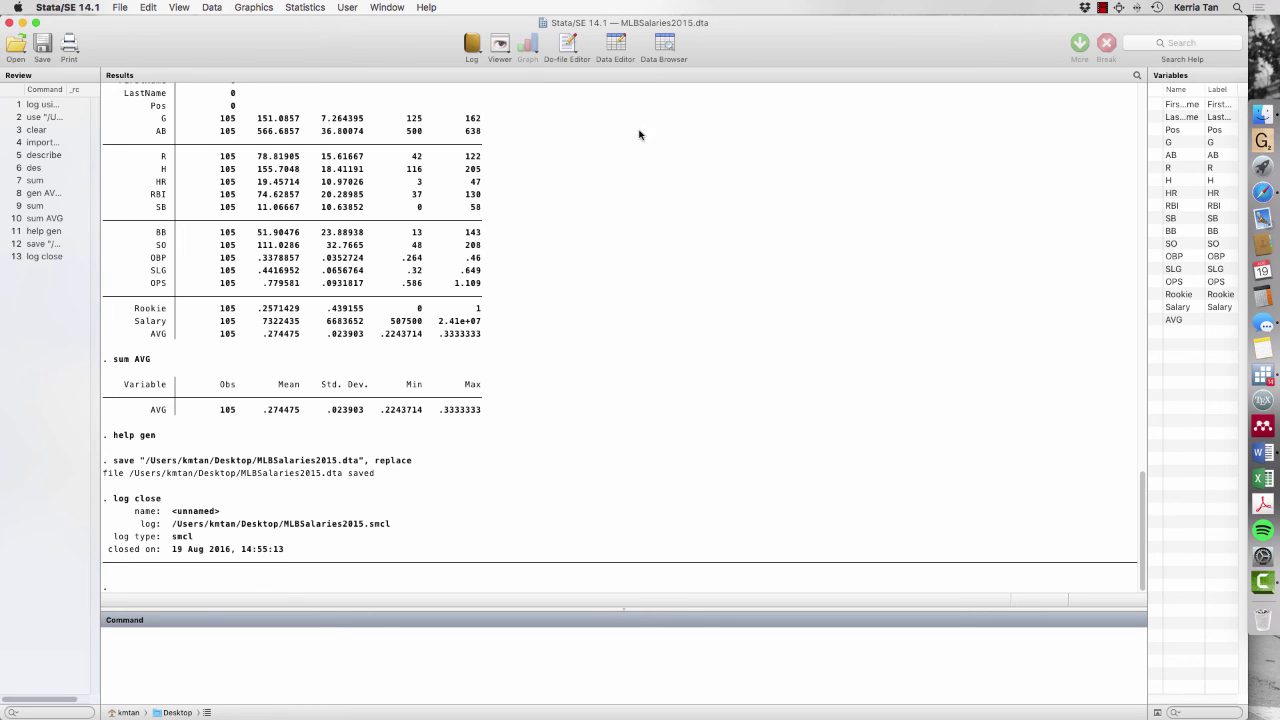
Step: View the MLBSalaries2015.smcl log file in the Stata Viewer
{"action": "left_click", "coordinate": [472, 42]}
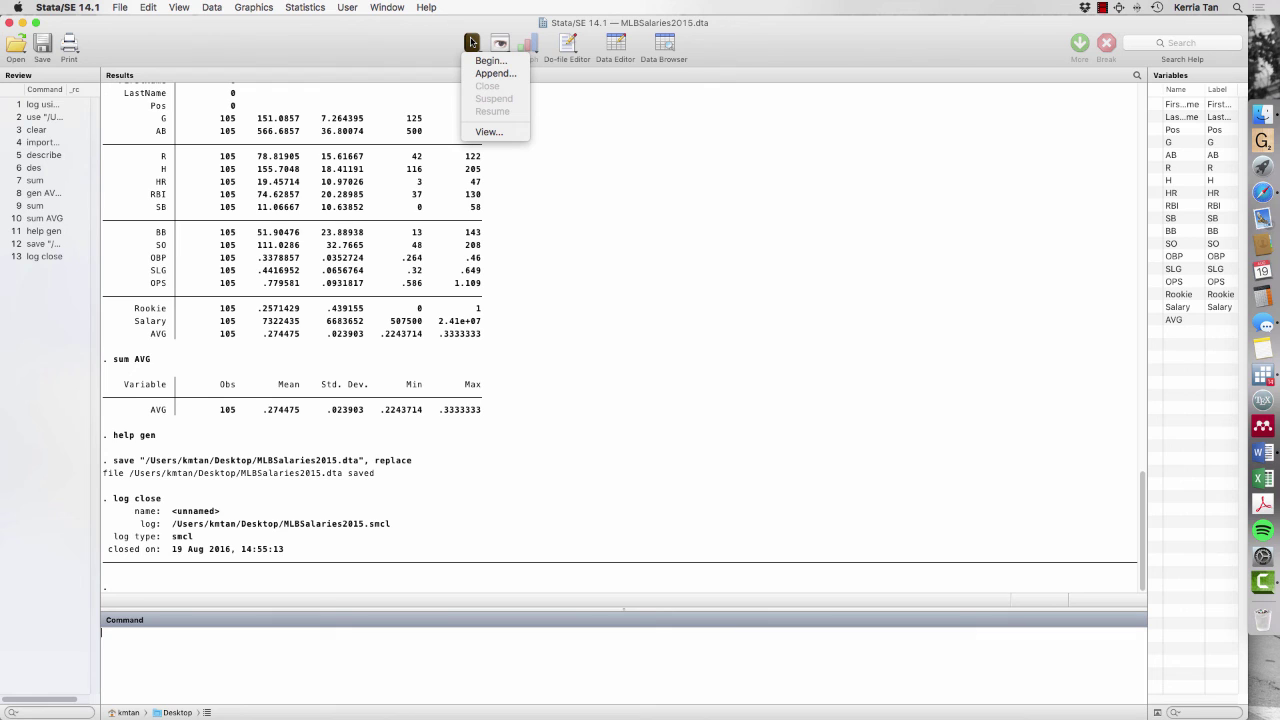
{"action": "left_click", "coordinate": [493, 134]}
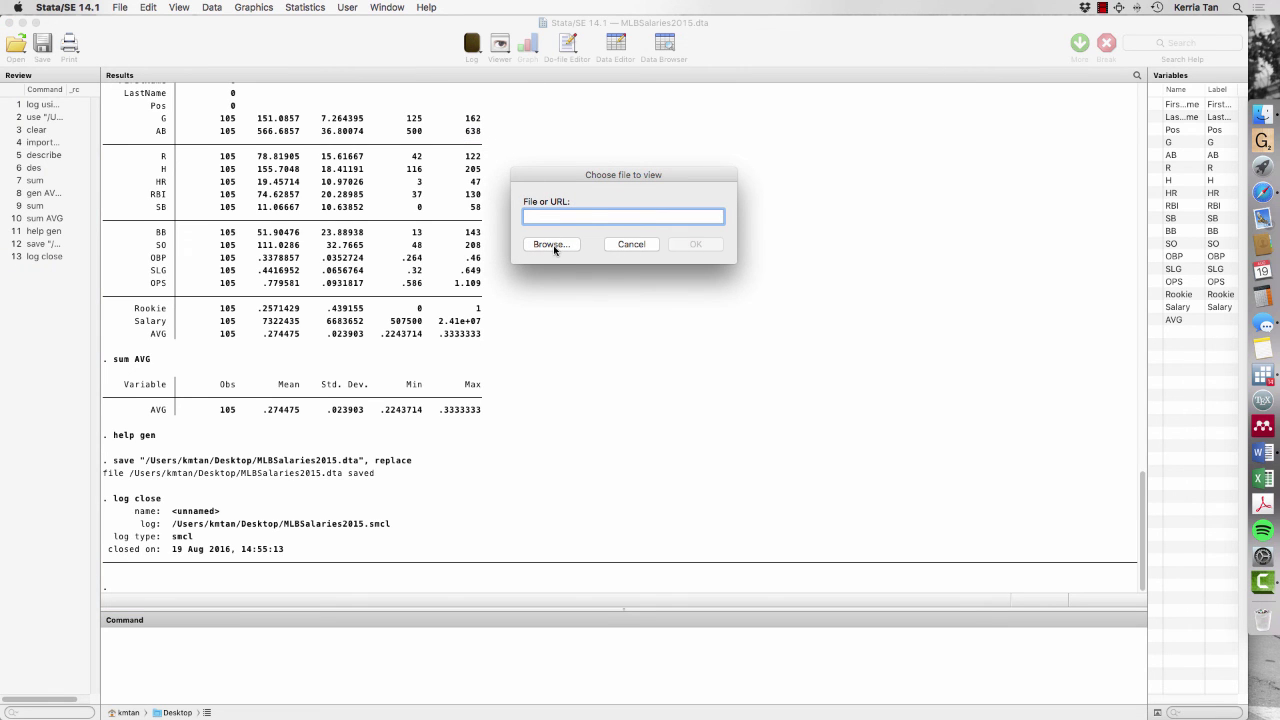
{"action": "left_click", "coordinate": [554, 249]}
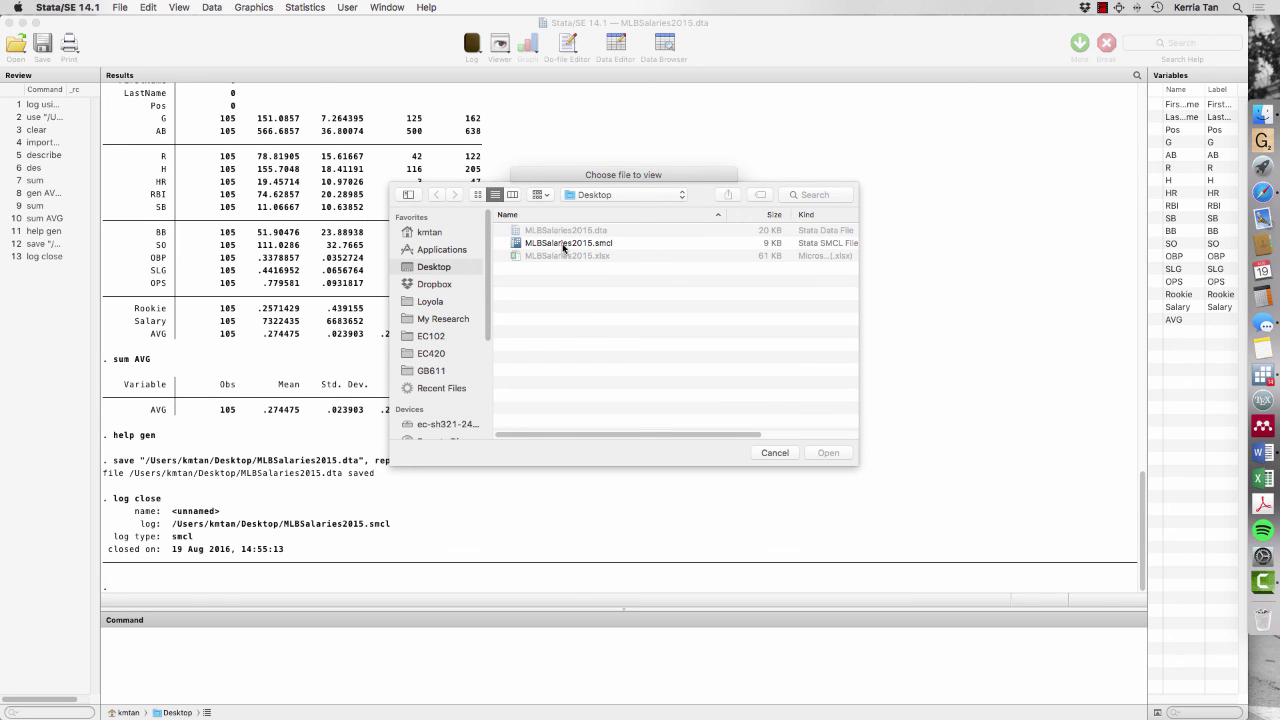
{"action": "left_click", "coordinate": [563, 244]}
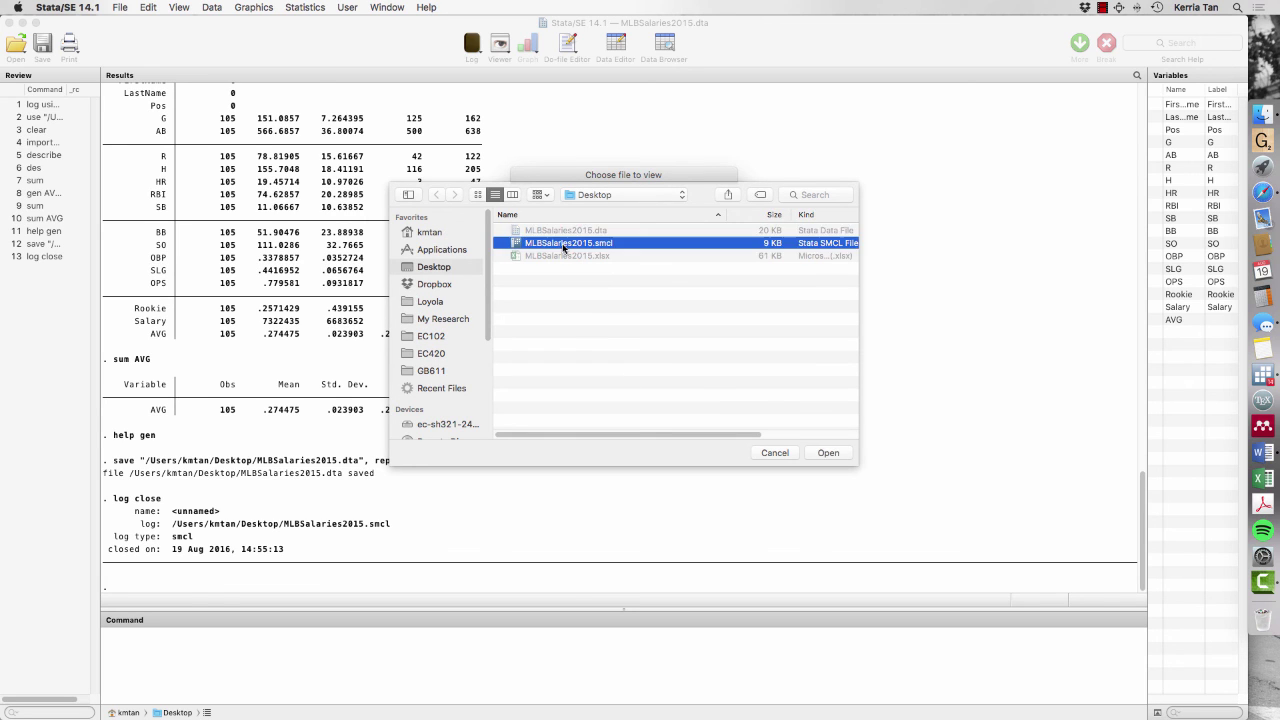
{"action": "left_click", "coordinate": [829, 453]}
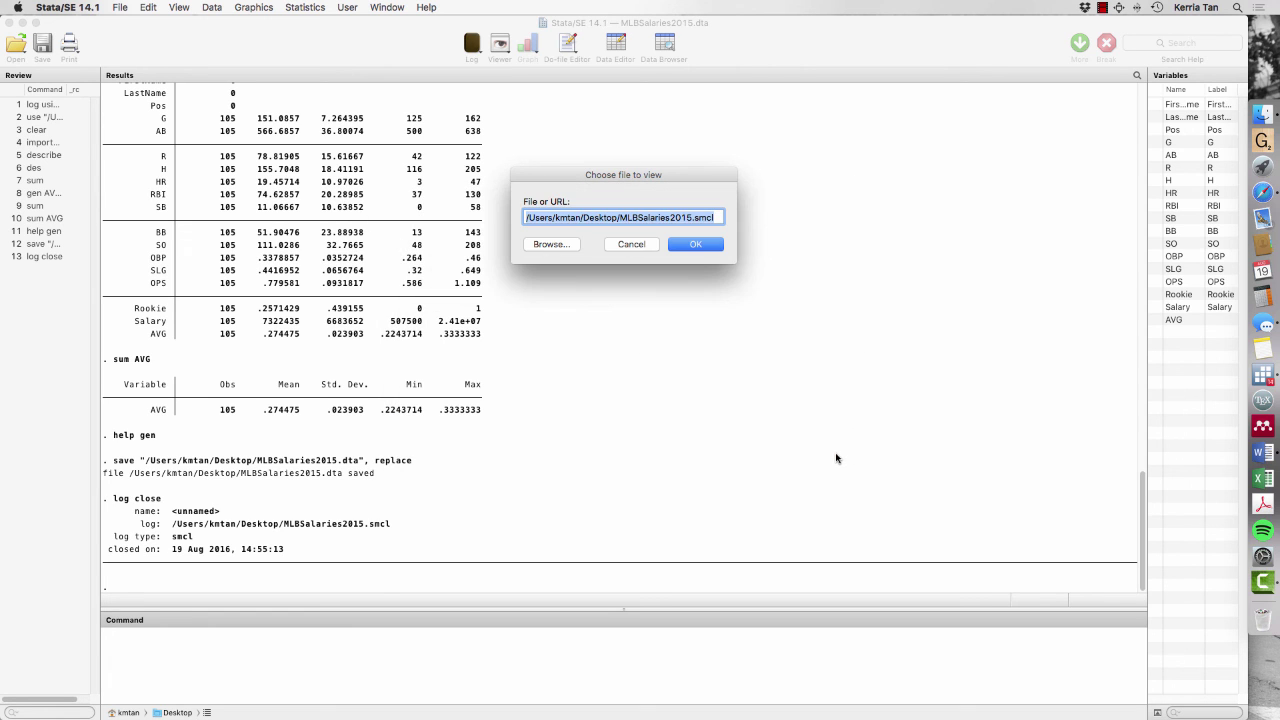
{"action": "left_click", "coordinate": [698, 250]}
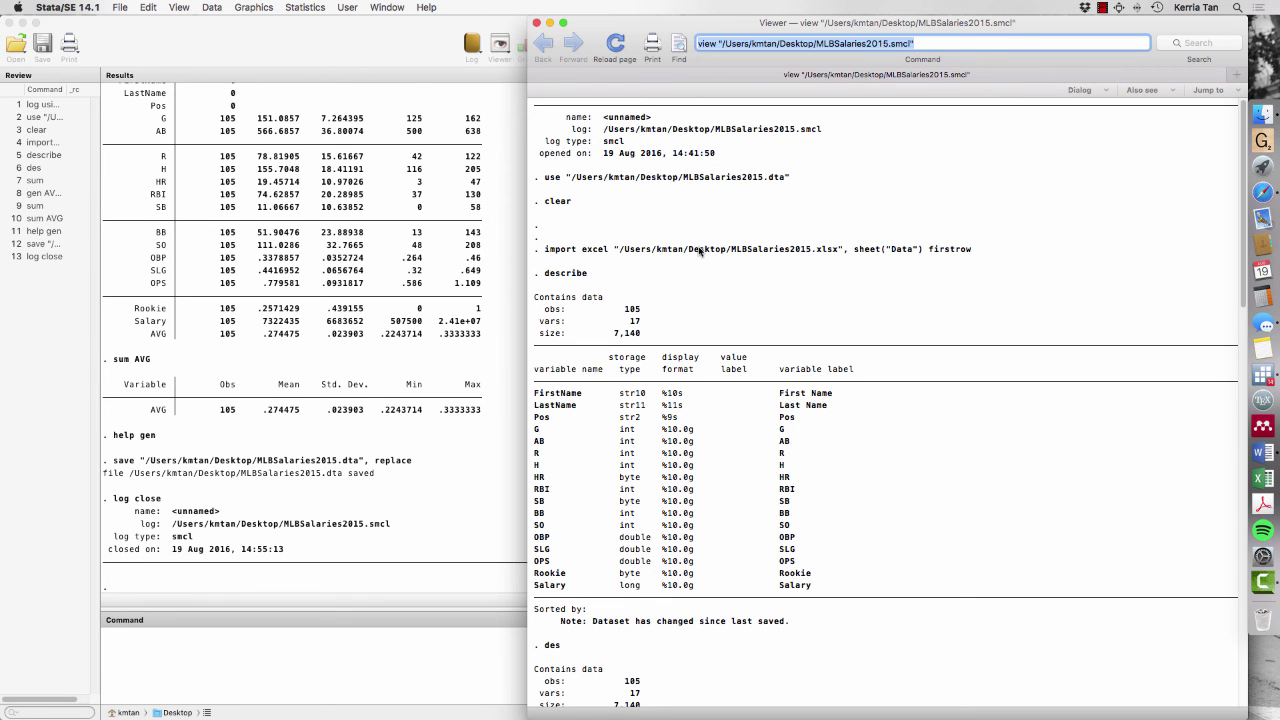
{"action": "left_click_drag", "start_coordinate": [1241, 287], "coordinate": [1237, 692]}
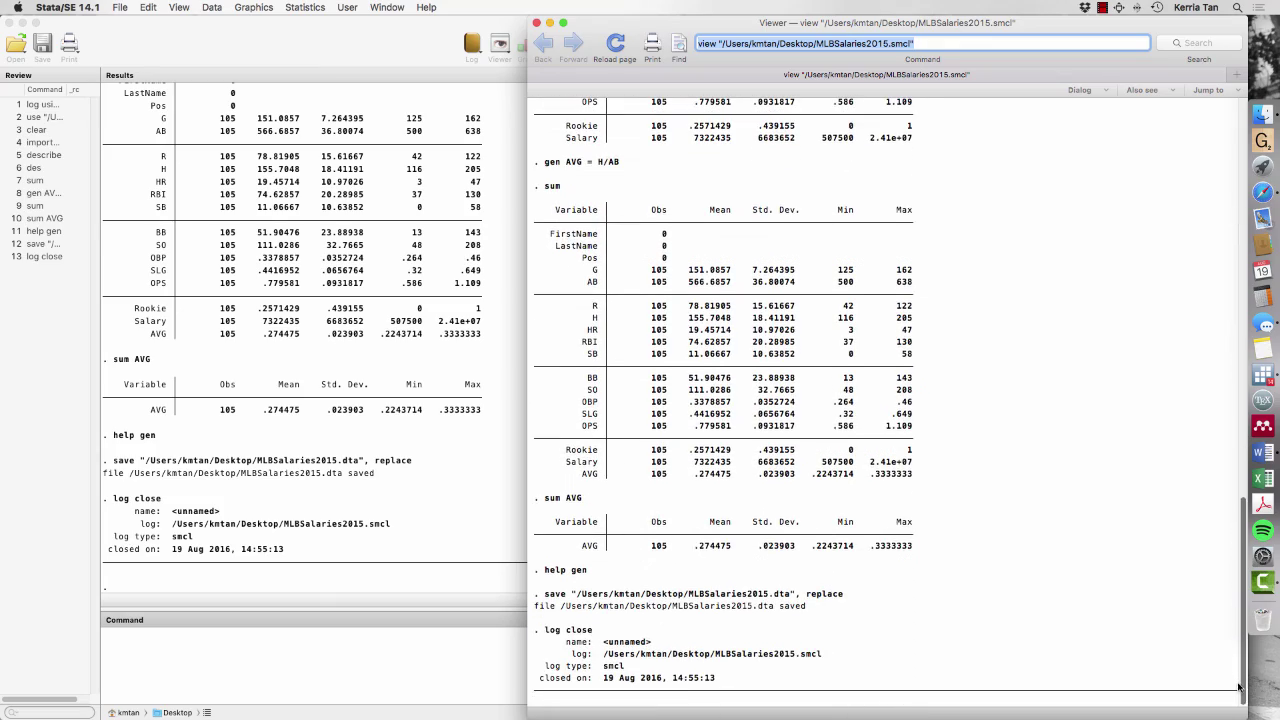